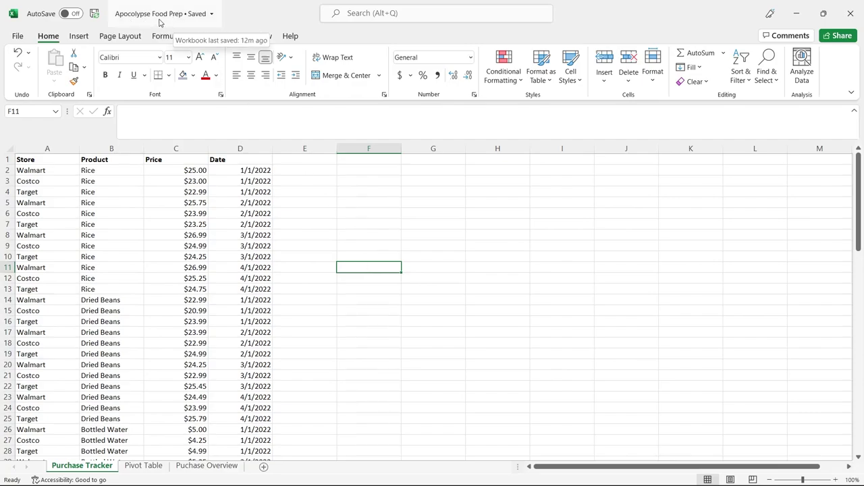
Look through the store, product, price and date records on the Purchase Tracker sheet down to the last row
{"action": "scroll", "coordinate": [94, 239], "scroll_direction": "down", "scroll_amount": 1}
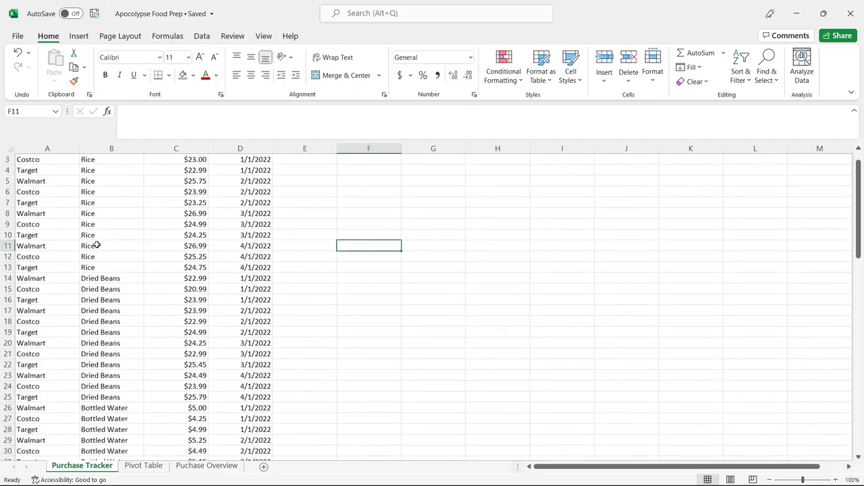
{"action": "scroll", "coordinate": [125, 257], "scroll_direction": "down", "scroll_amount": 5}
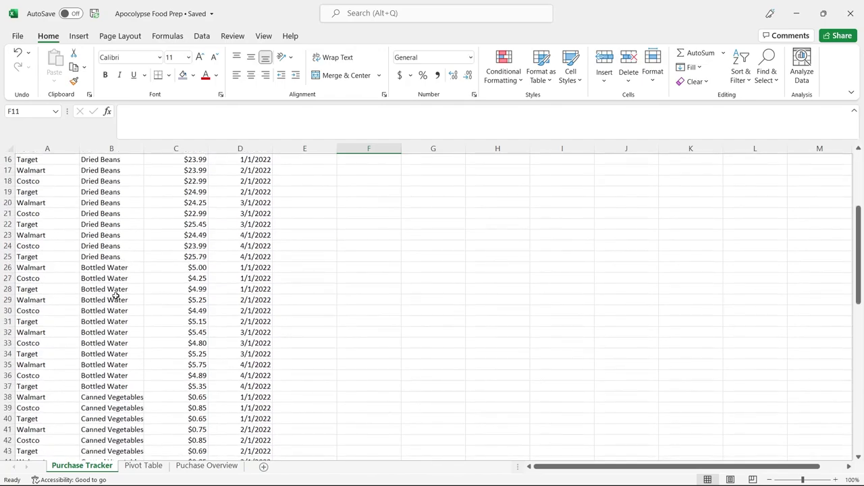
{"action": "scroll", "coordinate": [116, 295], "scroll_direction": "down", "scroll_amount": 8}
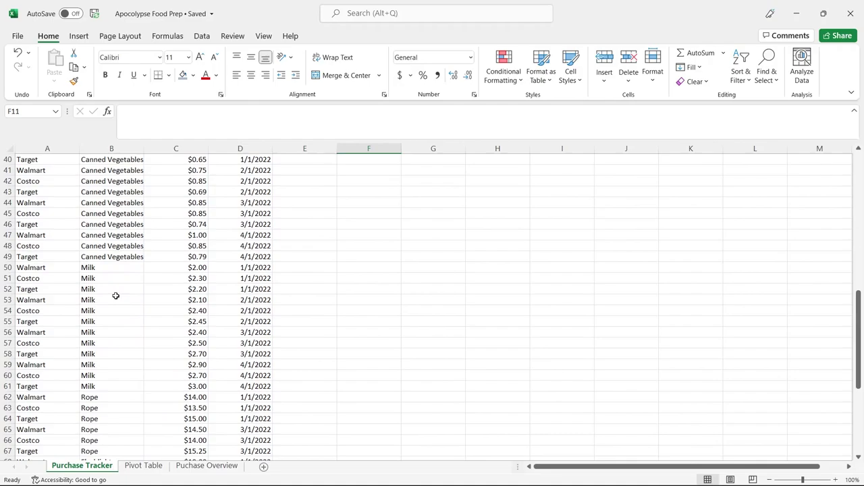
{"action": "scroll", "coordinate": [115, 295], "scroll_direction": "down", "scroll_amount": 5}
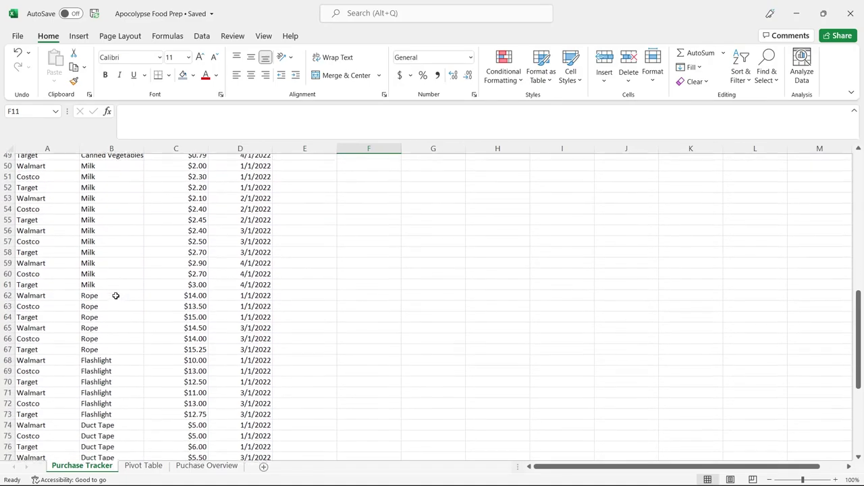
{"action": "scroll", "coordinate": [117, 281], "scroll_direction": "down", "scroll_amount": 3}
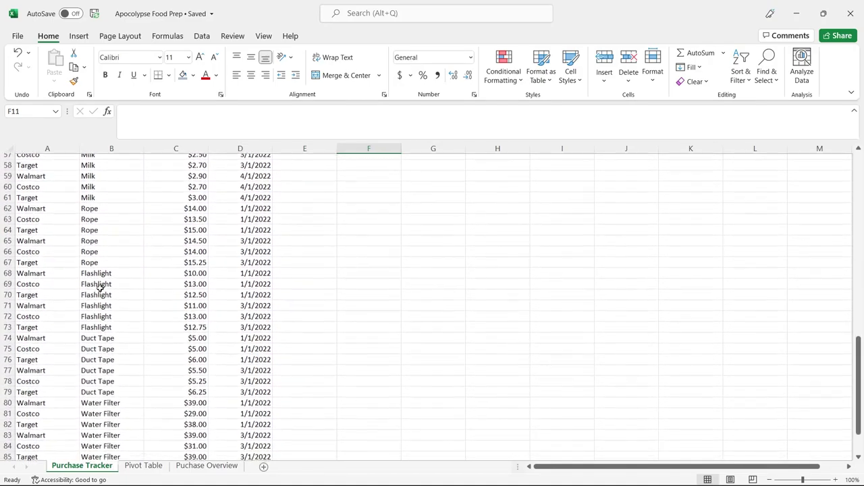
{"action": "scroll", "coordinate": [122, 311], "scroll_direction": "down", "scroll_amount": 1}
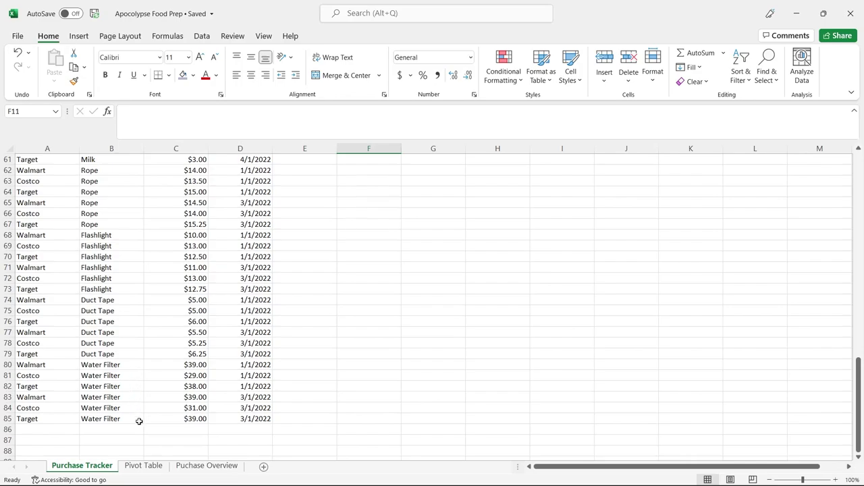
Review the Pivot Table sheet down to its grand total row and bring up the Puchase Overview sheet
{"action": "left_click", "coordinate": [143, 466]}
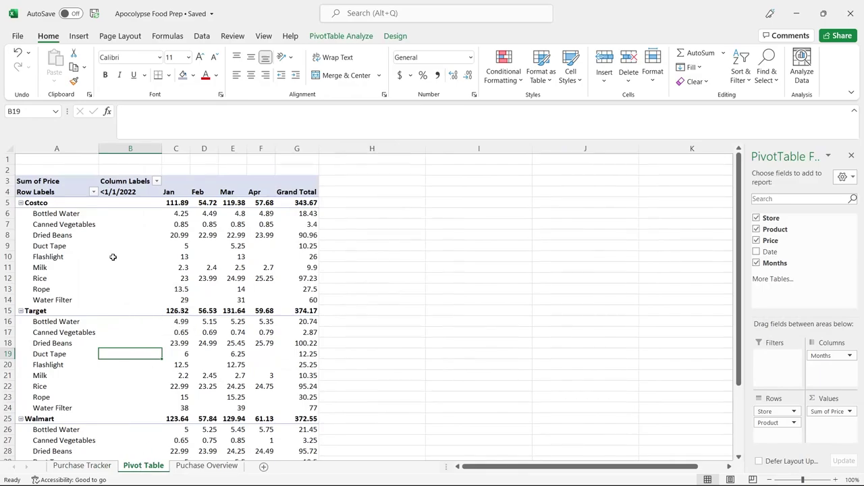
{"action": "scroll", "coordinate": [54, 419], "scroll_direction": "down", "scroll_amount": 2}
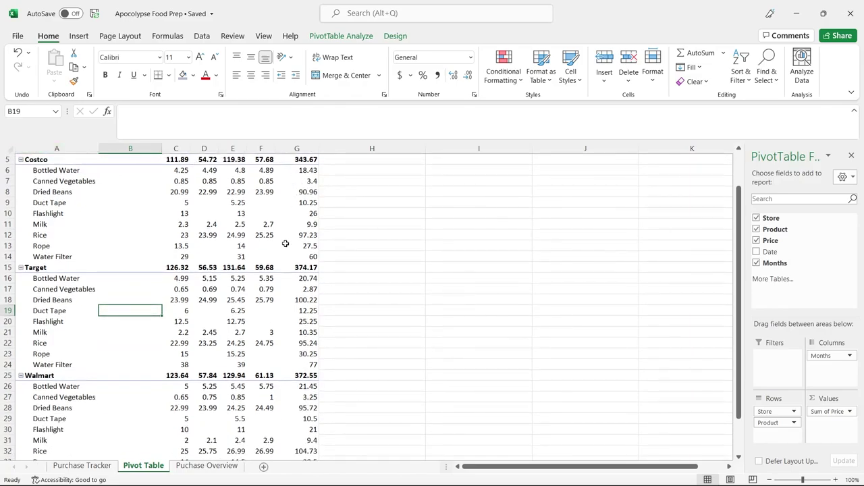
{"action": "scroll", "coordinate": [267, 273], "scroll_direction": "down", "scroll_amount": 5}
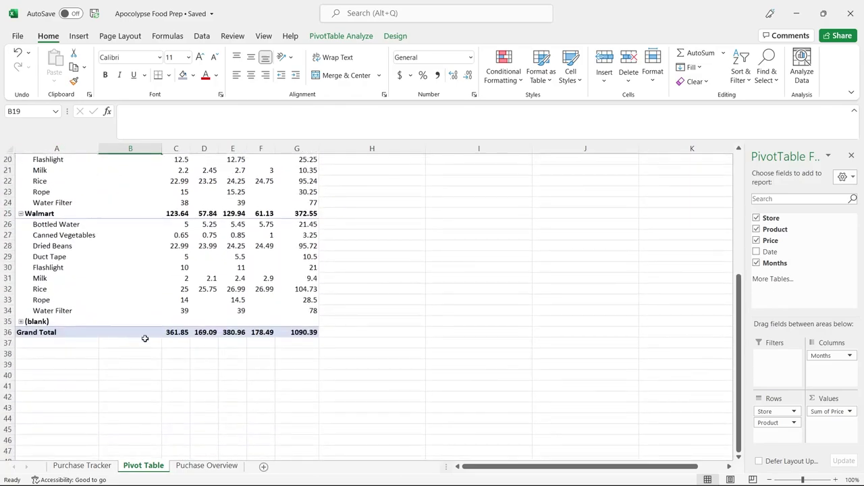
{"action": "scroll", "coordinate": [293, 332], "scroll_direction": "up", "scroll_amount": 6}
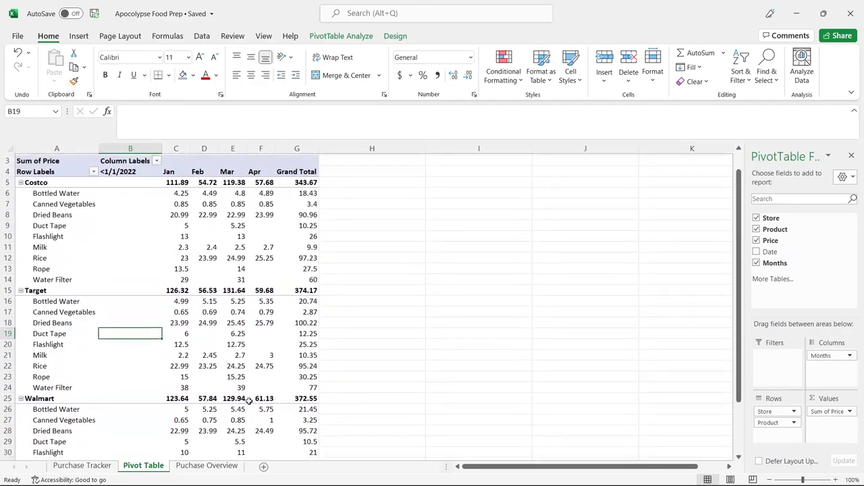
{"action": "left_click", "coordinate": [220, 466]}
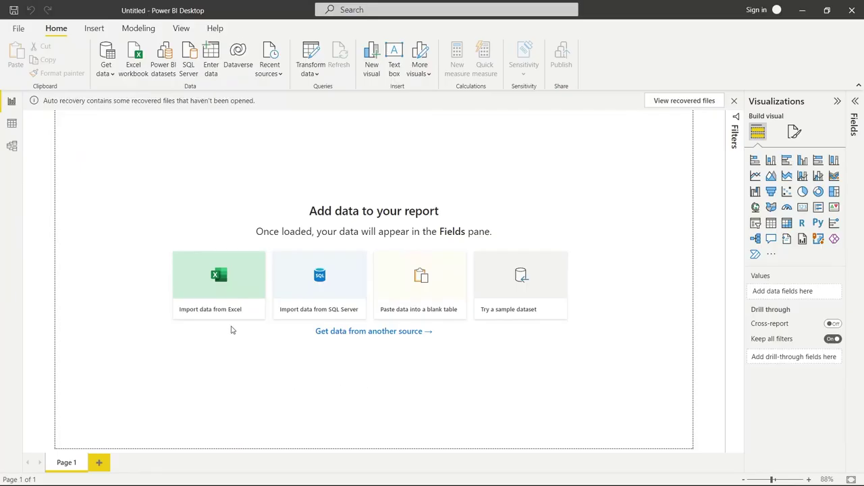
In Power BI Desktop, import the Excel workbook Apocolypse Food Prep from the Power BI Tutorials folder
{"action": "left_click", "coordinate": [221, 279]}
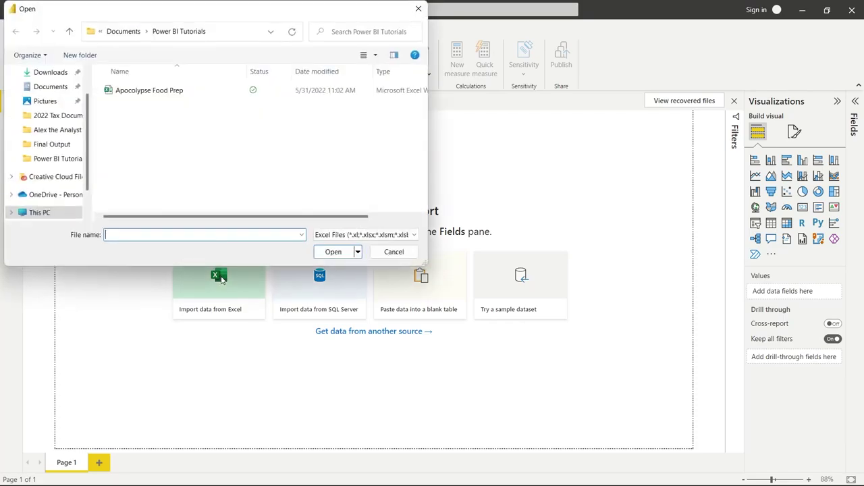
{"action": "left_click", "coordinate": [202, 94]}
{"action": "left_click", "coordinate": [330, 253]}
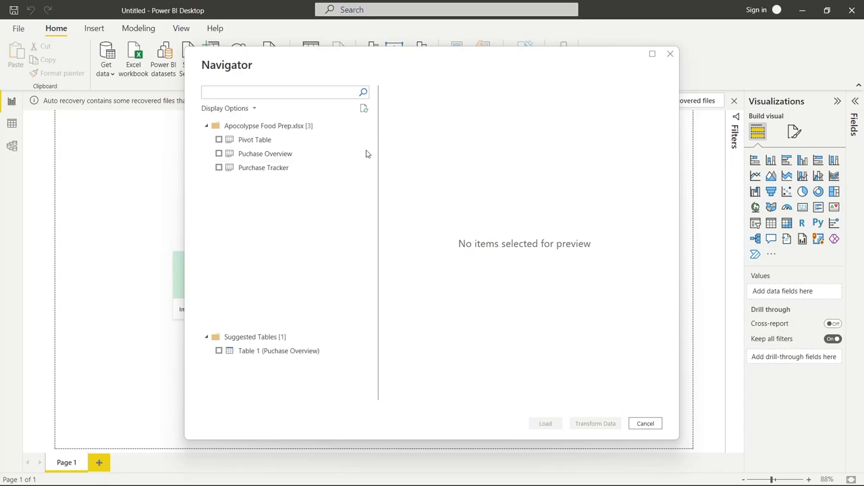
Preview the contents of the workbook's Pivot Table and Puchase Overview sheets before importing
{"action": "left_click", "coordinate": [293, 145]}
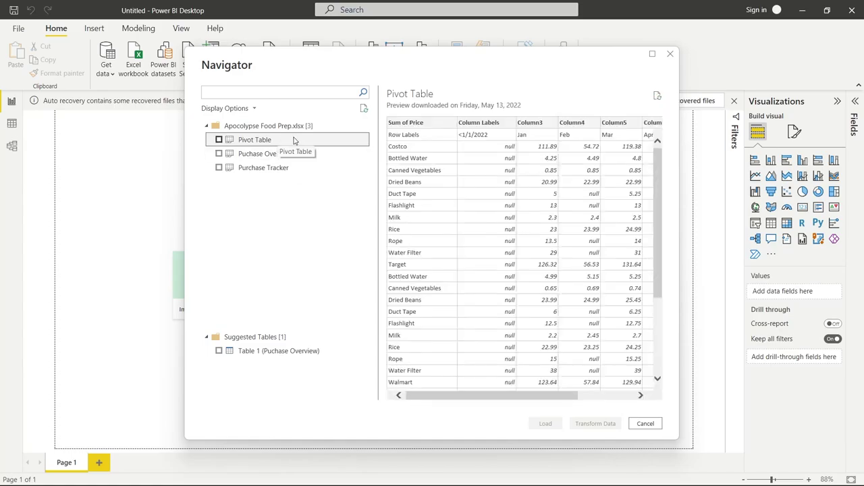
{"action": "scroll", "coordinate": [485, 225], "scroll_direction": "down", "scroll_amount": 4}
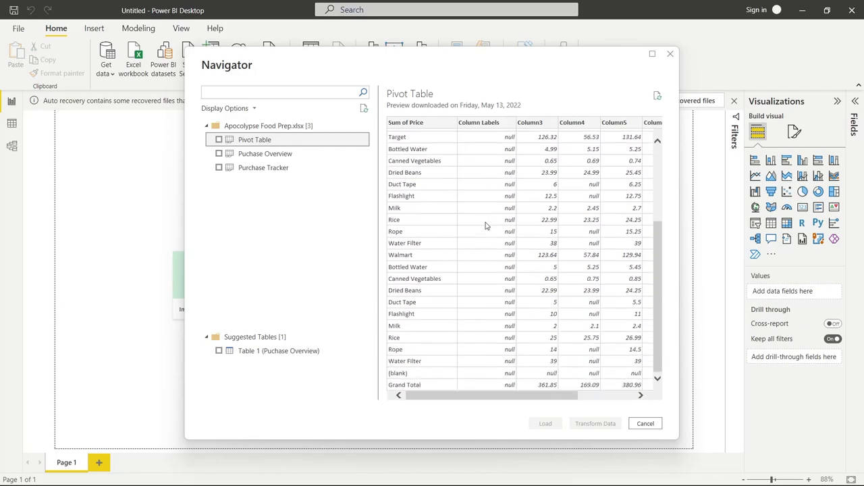
{"action": "scroll", "coordinate": [480, 203], "scroll_direction": "up", "scroll_amount": 4}
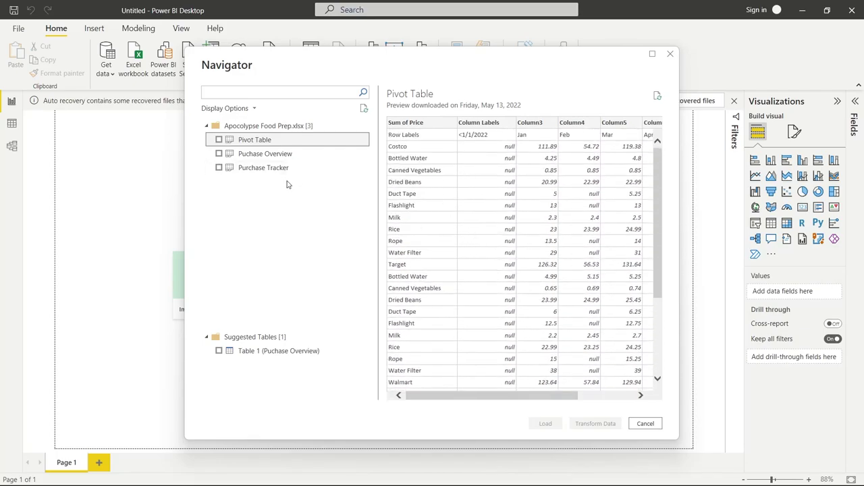
{"action": "left_click", "coordinate": [296, 156]}
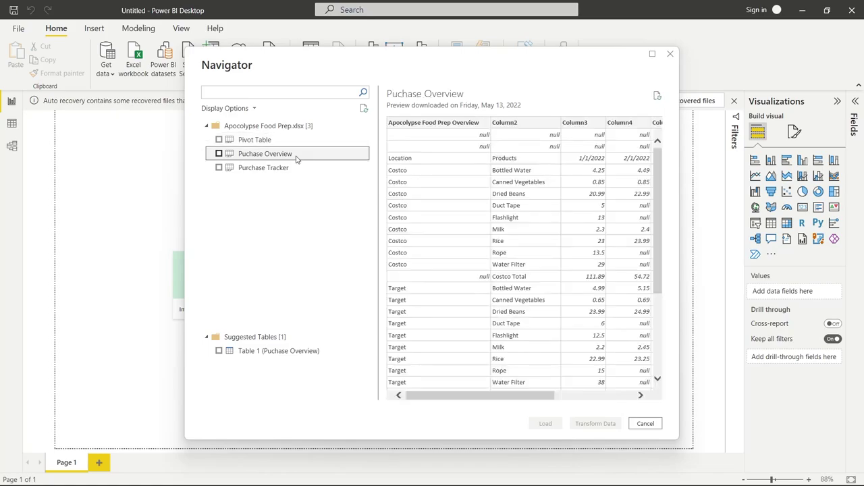
{"action": "scroll", "coordinate": [472, 206], "scroll_direction": "right", "scroll_amount": 5}
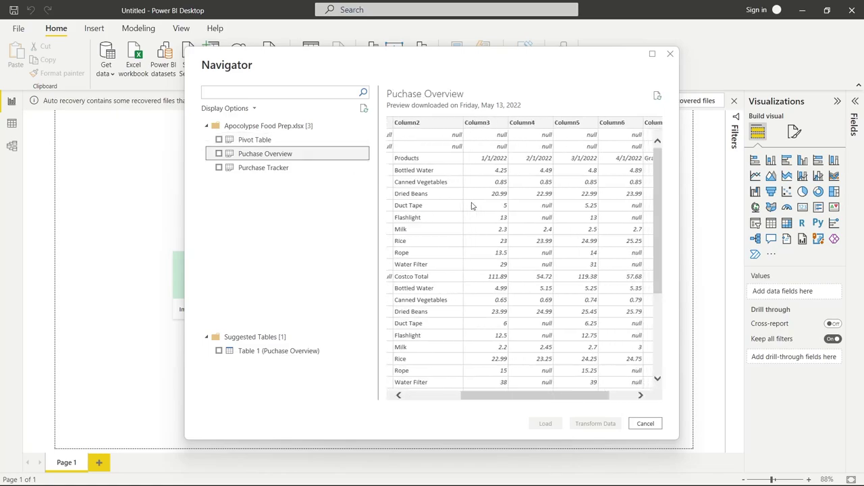
{"action": "scroll", "coordinate": [472, 206], "scroll_direction": "left", "scroll_amount": 5}
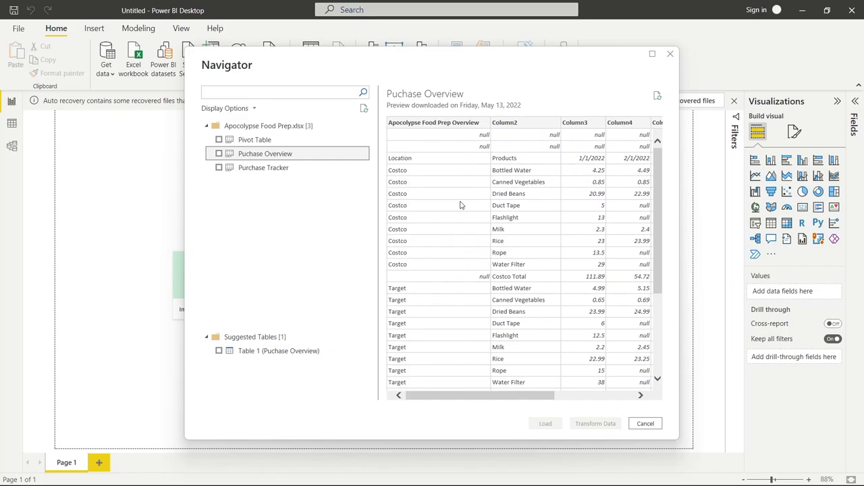
Select the Pivot Table and Puchase Overview sheets for import and open them in Power Query Editor for transformation
{"action": "left_click", "coordinate": [220, 144]}
{"action": "left_click", "coordinate": [220, 142]}
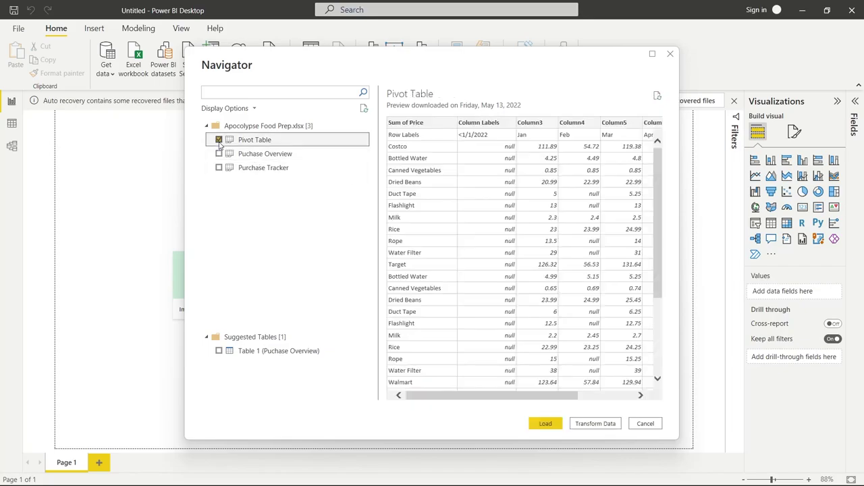
{"action": "left_click", "coordinate": [220, 154]}
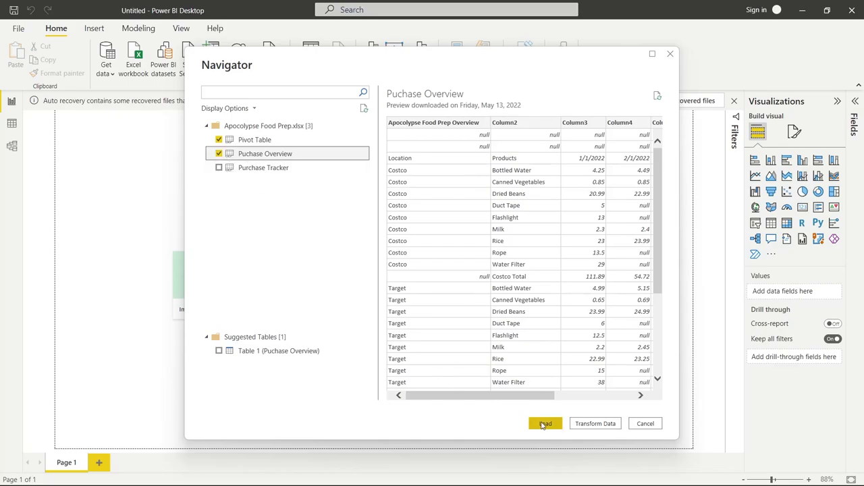
{"action": "left_click", "coordinate": [597, 424]}
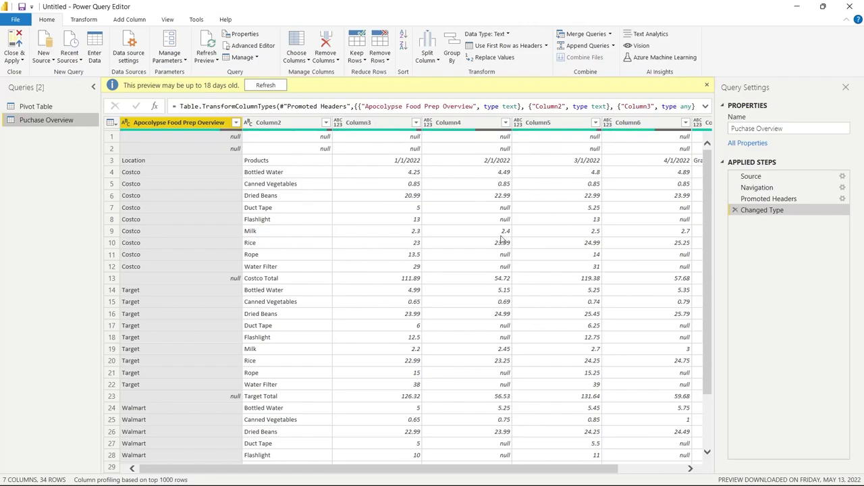
Compare the Pivot Table and Puchase Overview queries, ending on the Pivot Table data
{"action": "left_click", "coordinate": [59, 106]}
{"action": "left_click", "coordinate": [58, 120]}
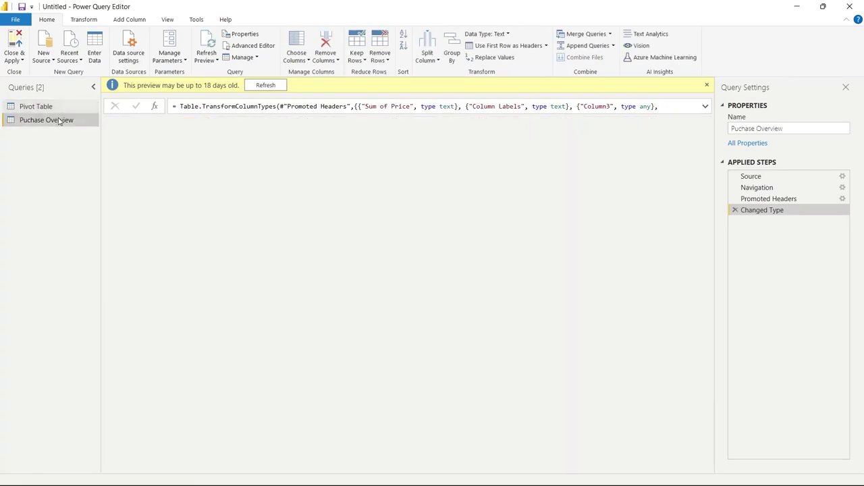
{"action": "left_click", "coordinate": [61, 109]}
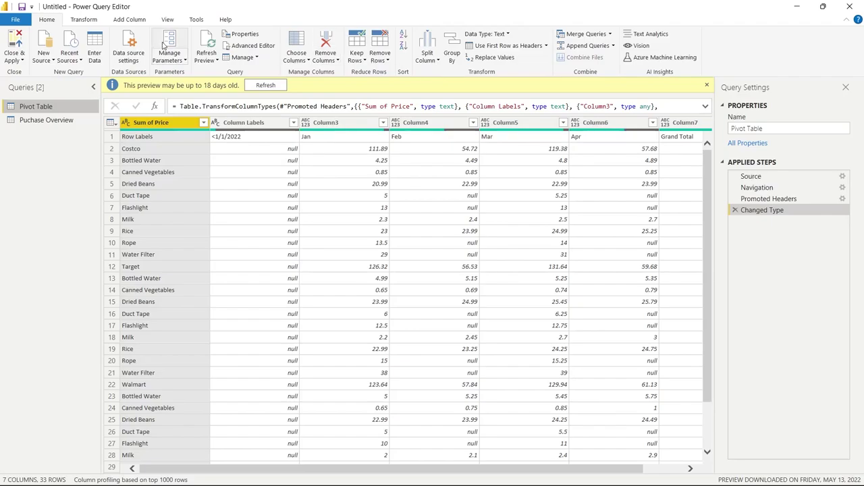
{"action": "left_click", "coordinate": [83, 21]}
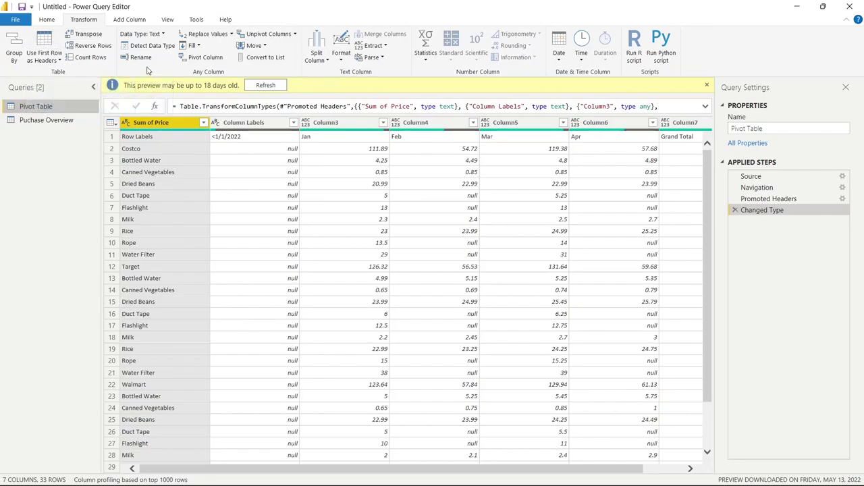
{"action": "left_click", "coordinate": [131, 21]}
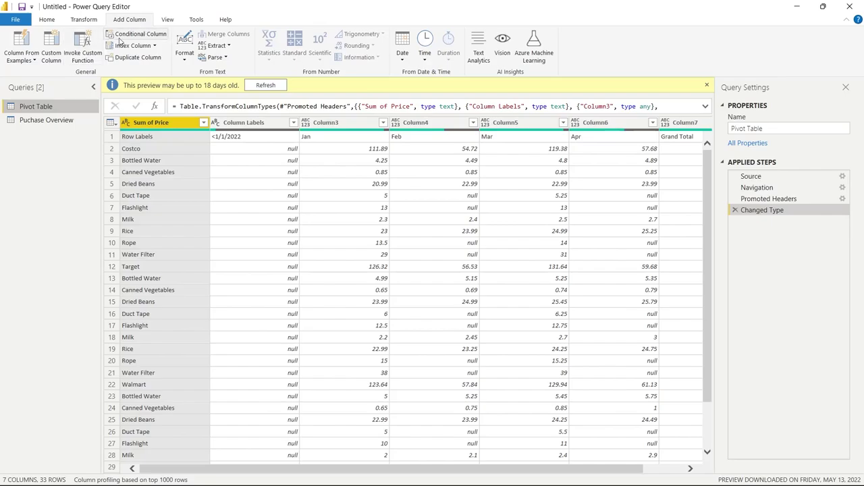
{"action": "left_click", "coordinate": [168, 20]}
{"action": "left_click", "coordinate": [197, 19]}
{"action": "left_click", "coordinate": [225, 20]}
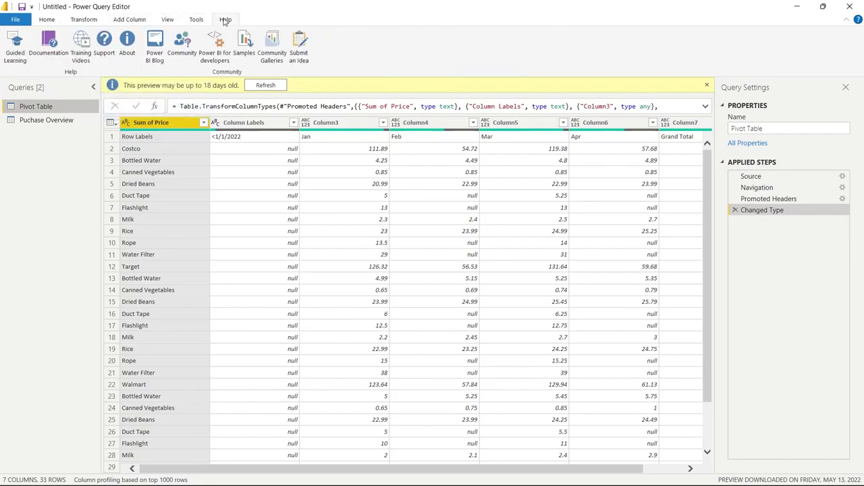
{"action": "left_click", "coordinate": [48, 22]}
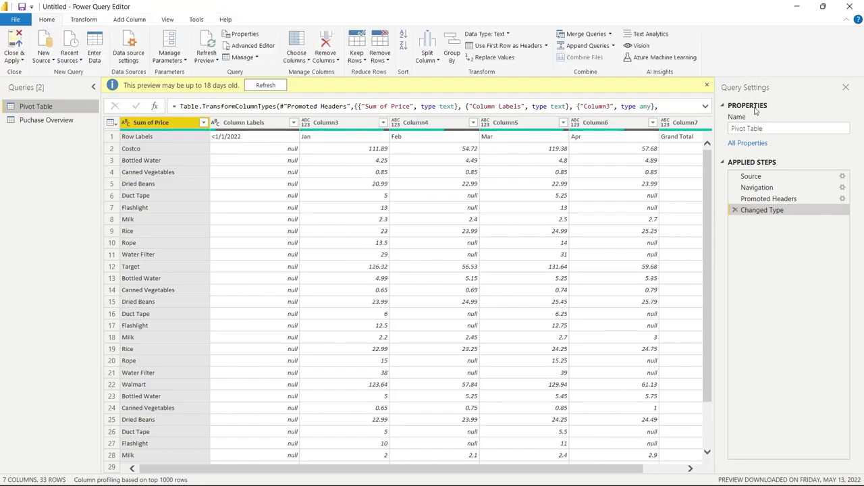
Rename the Pivot Table query as Pivot Table 2022
{"action": "left_click", "coordinate": [771, 130]}
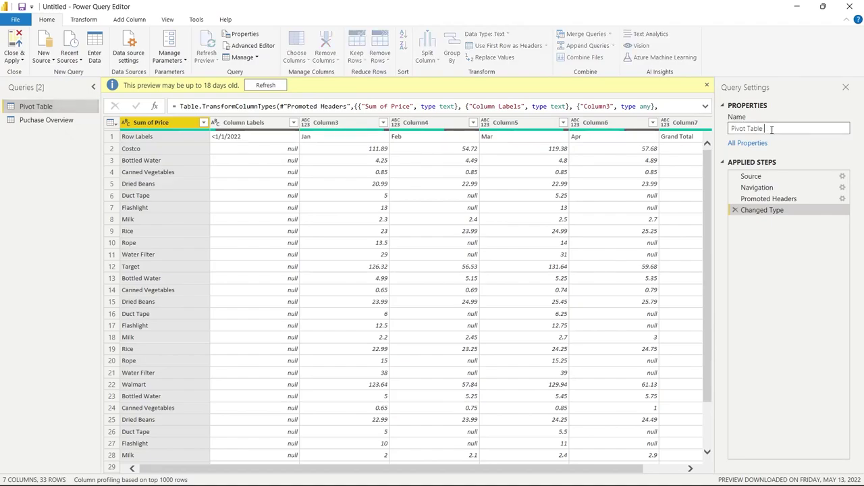
{"action": "type", "text": "2022"}
{"action": "key", "text": "Return"}
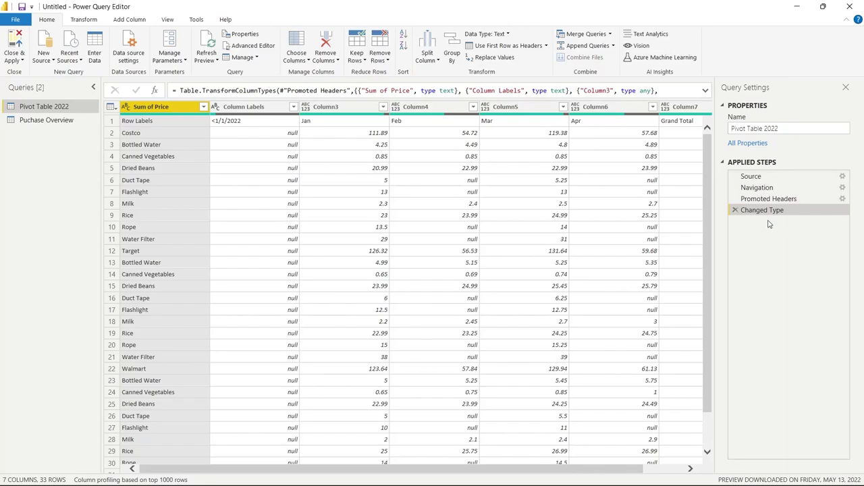
Check the workbook settings of the query's Source step without changing them, and return to the Changed Type step
{"action": "left_click", "coordinate": [843, 178]}
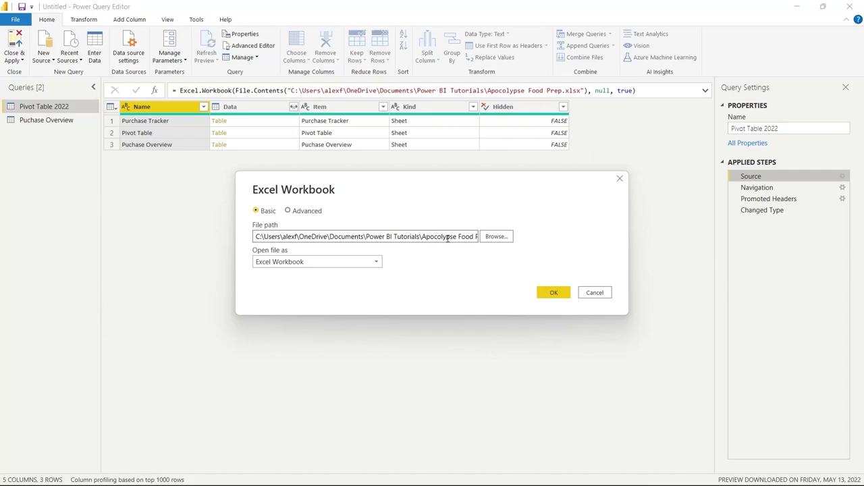
{"action": "left_click", "coordinate": [596, 295]}
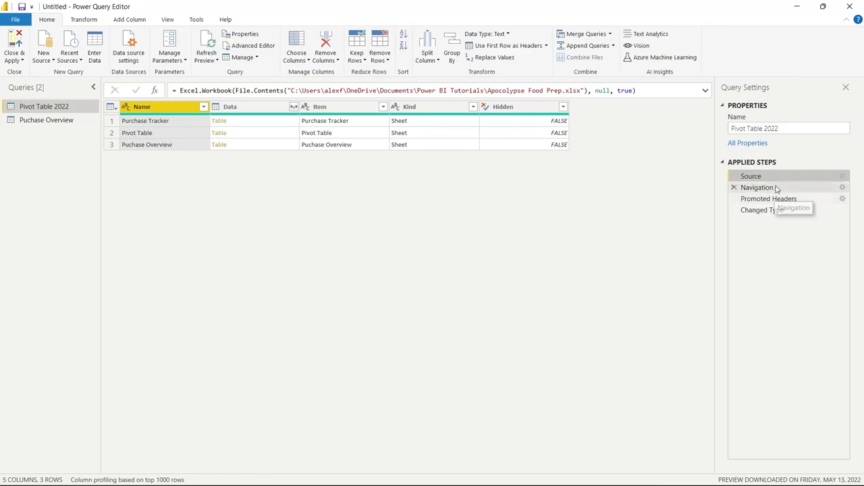
{"action": "left_click", "coordinate": [781, 210]}
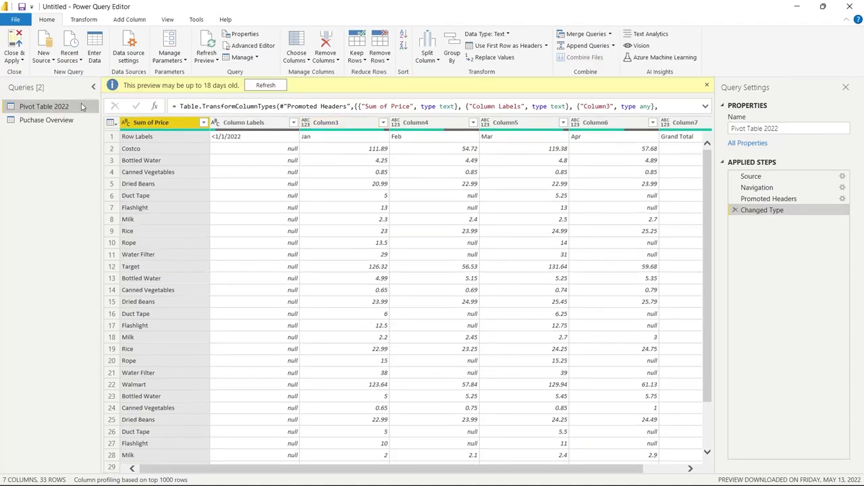
Display the Puchase Overview query and inspect the first-column cell in the Costco Total row
{"action": "left_click", "coordinate": [82, 120]}
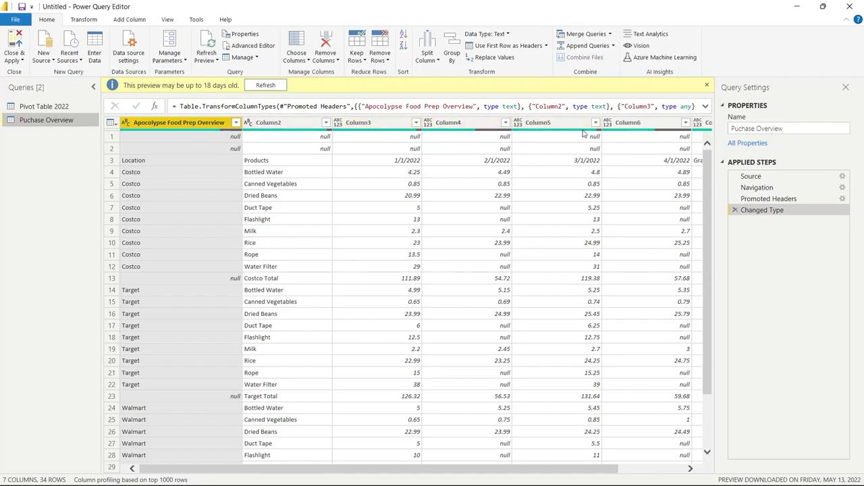
{"action": "mouse_move", "coordinate": [585, 133]}
{"action": "left_click", "coordinate": [230, 279]}
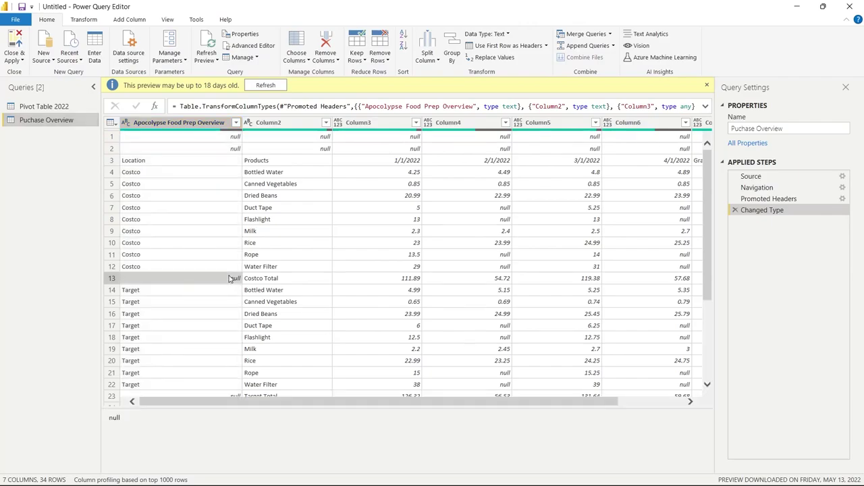
Review the null values in the Puchase Overview query's first column and remove the top 2 rows of the table
{"action": "left_click", "coordinate": [226, 123]}
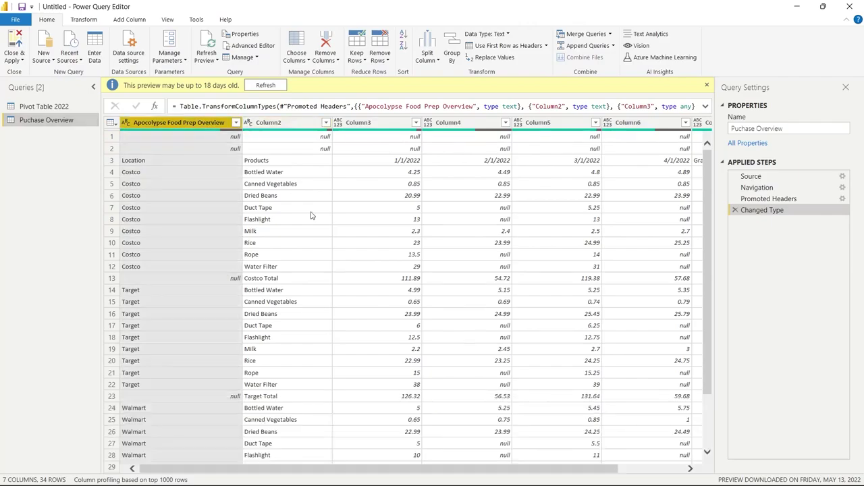
{"action": "scroll", "coordinate": [323, 227], "scroll_direction": "down", "scroll_amount": 2}
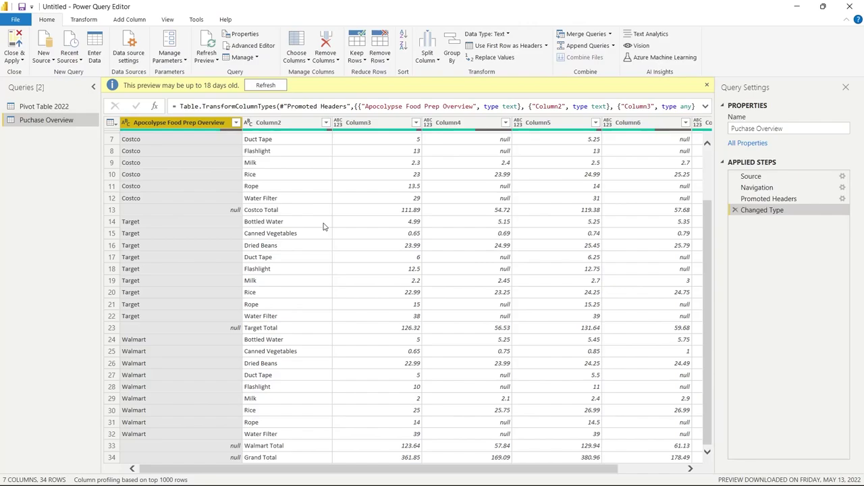
{"action": "scroll", "coordinate": [323, 227], "scroll_direction": "up", "scroll_amount": 2}
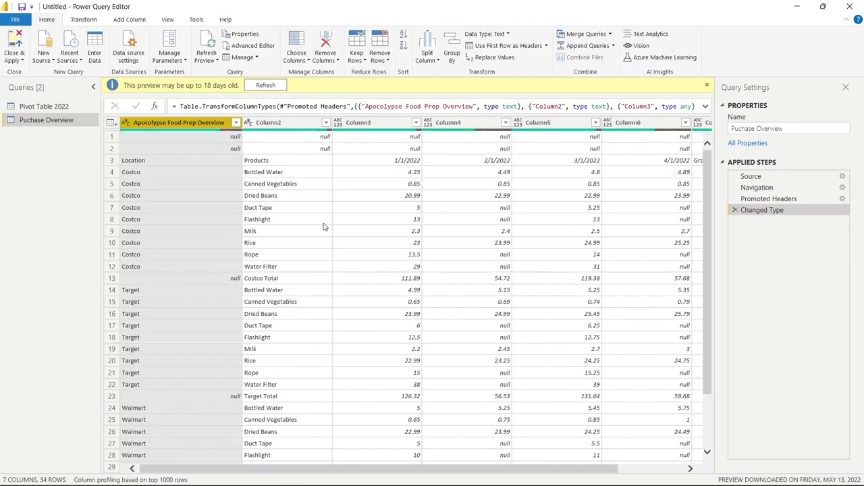
{"action": "left_click", "coordinate": [116, 138]}
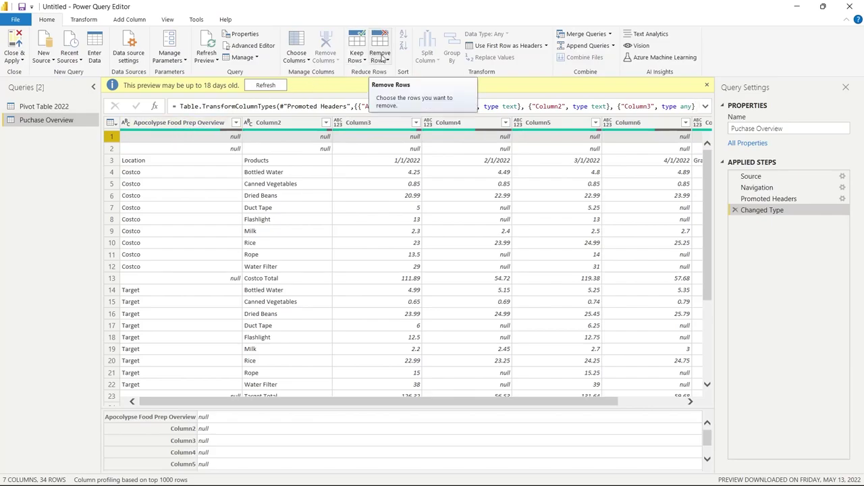
{"action": "left_click", "coordinate": [381, 57]}
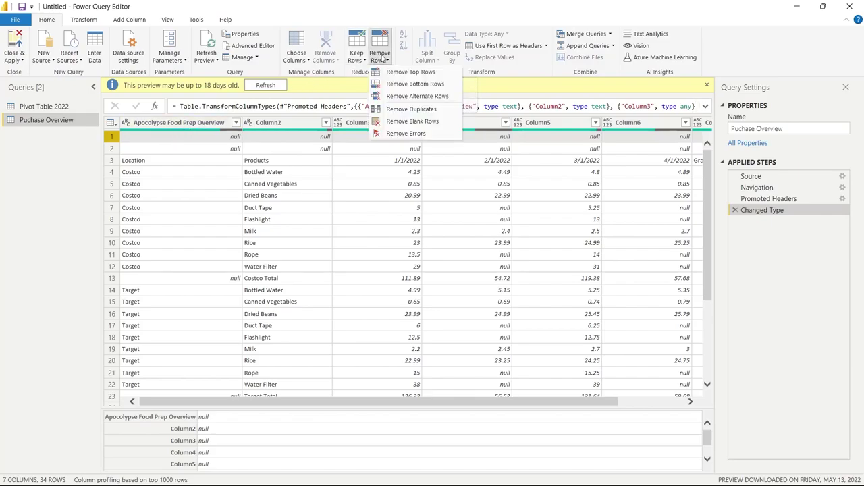
{"action": "left_click", "coordinate": [390, 72]}
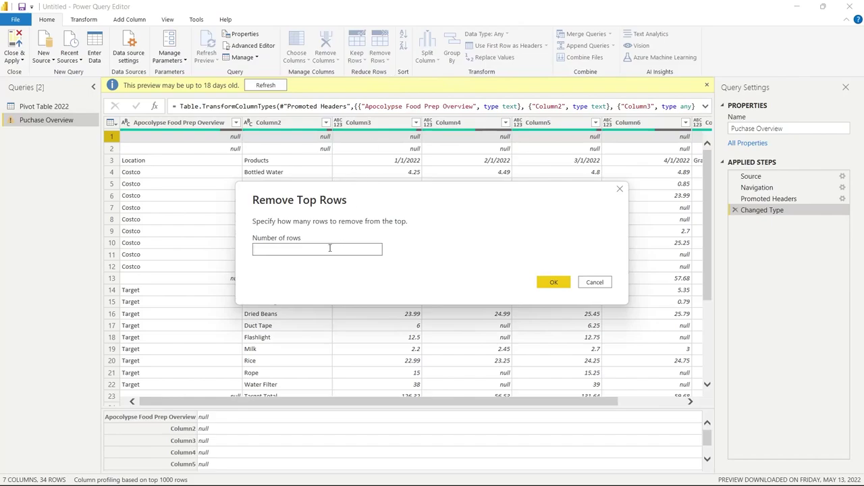
{"action": "type", "text": "2"}
{"action": "left_click", "coordinate": [553, 283]}
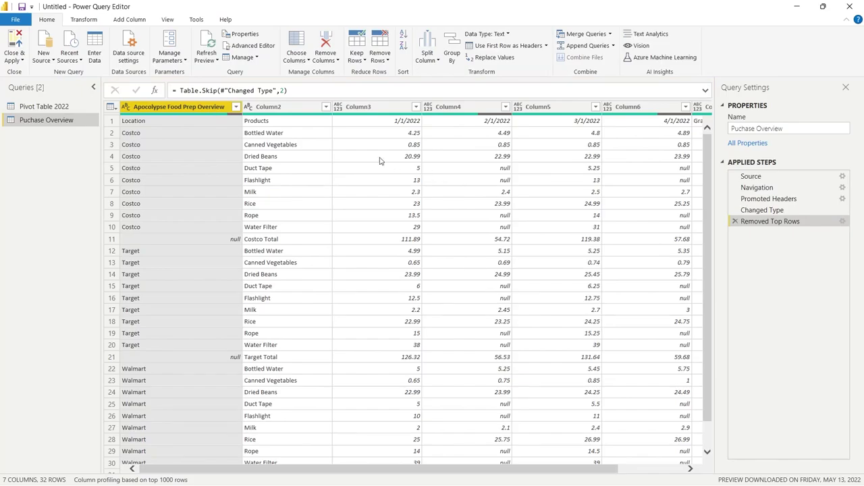
Promote the first row, holding Location, Products and the dates, to column headers
{"action": "left_click", "coordinate": [188, 121]}
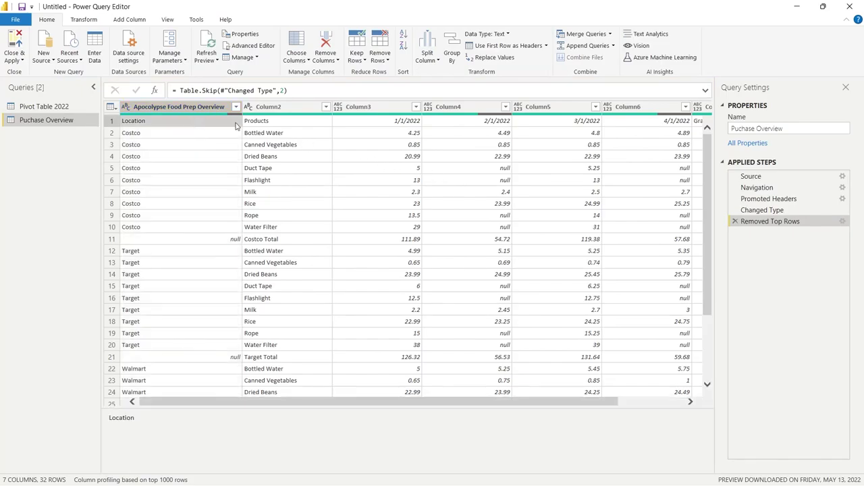
{"action": "left_click", "coordinate": [264, 122]}
{"action": "left_click", "coordinate": [393, 121]}
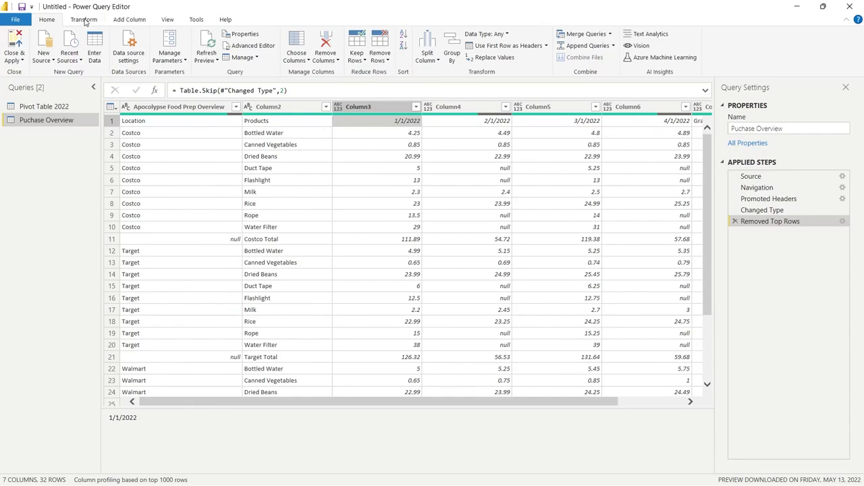
{"action": "left_click", "coordinate": [84, 20]}
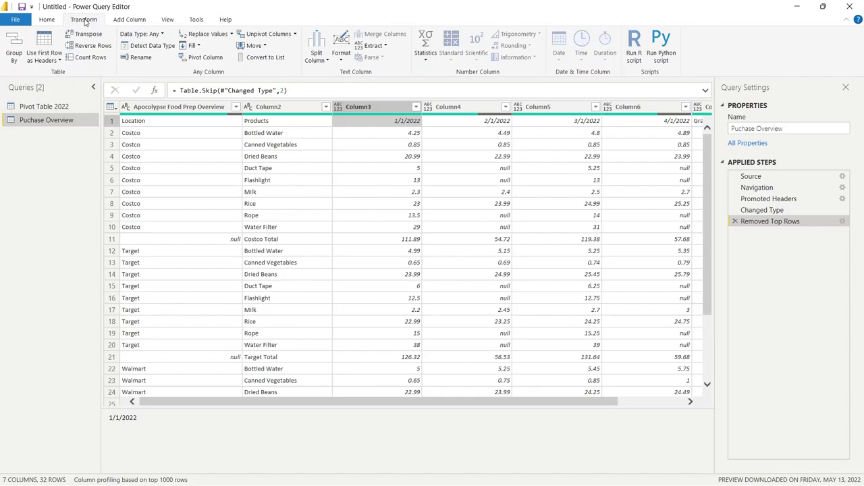
{"action": "left_click", "coordinate": [45, 42]}
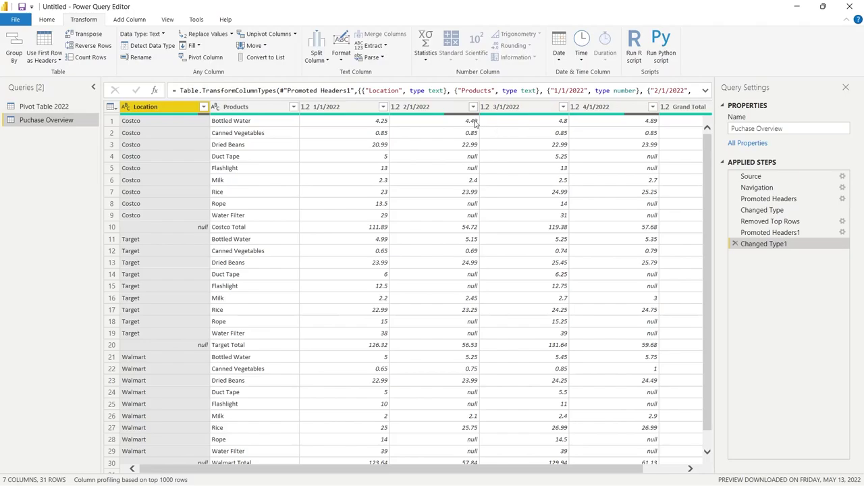
Compare the table at the Removed Top Rows, Promoted Headers1 and Changed Type1 steps, ending on Changed Type1
{"action": "left_click", "coordinate": [775, 234]}
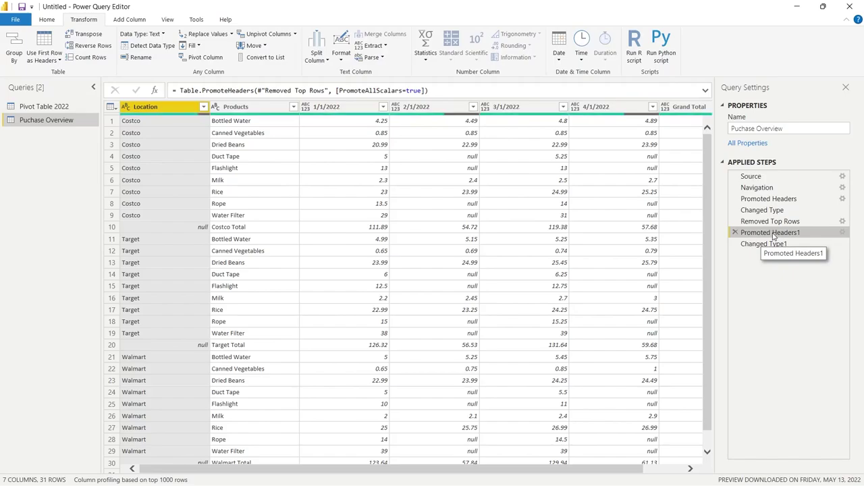
{"action": "left_click", "coordinate": [776, 222]}
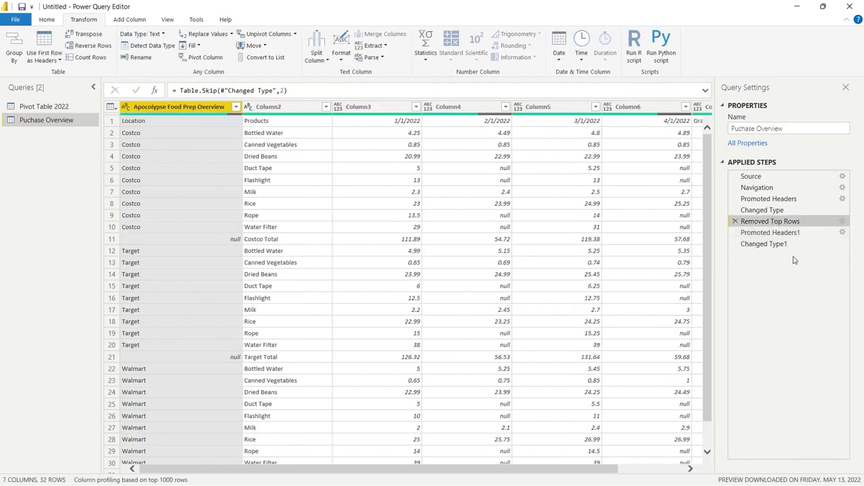
{"action": "left_click", "coordinate": [782, 245]}
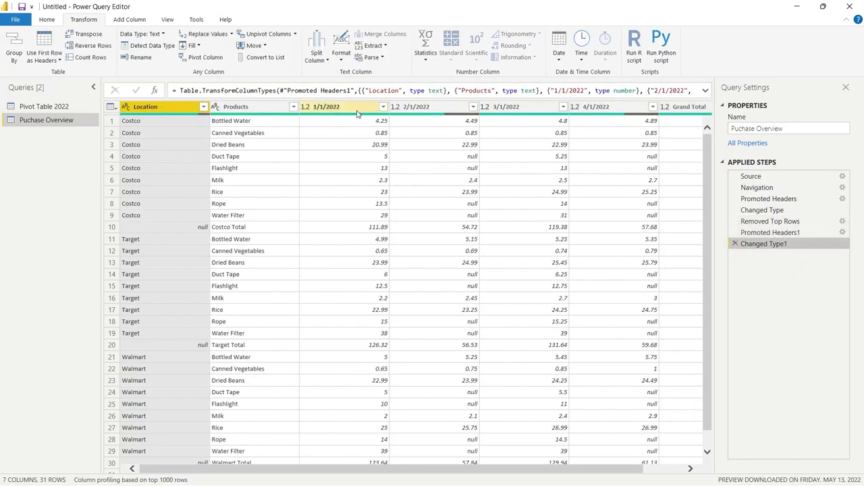
{"action": "left_click", "coordinate": [784, 222]}
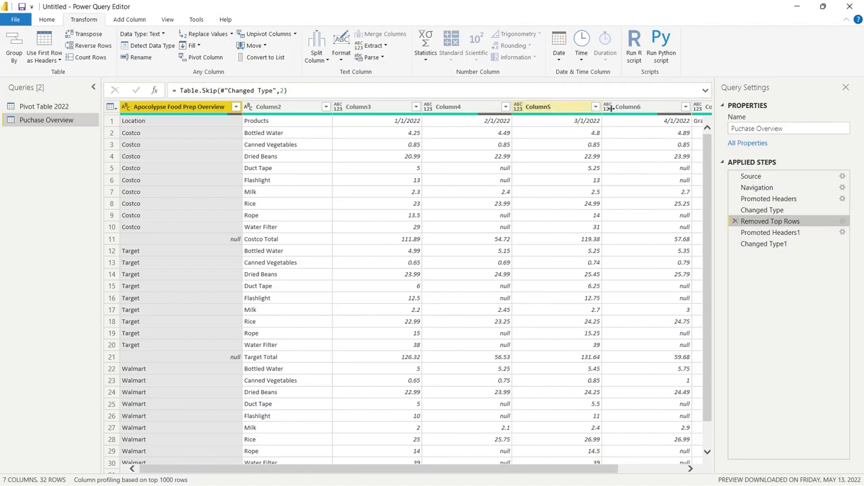
{"action": "left_click", "coordinate": [799, 232]}
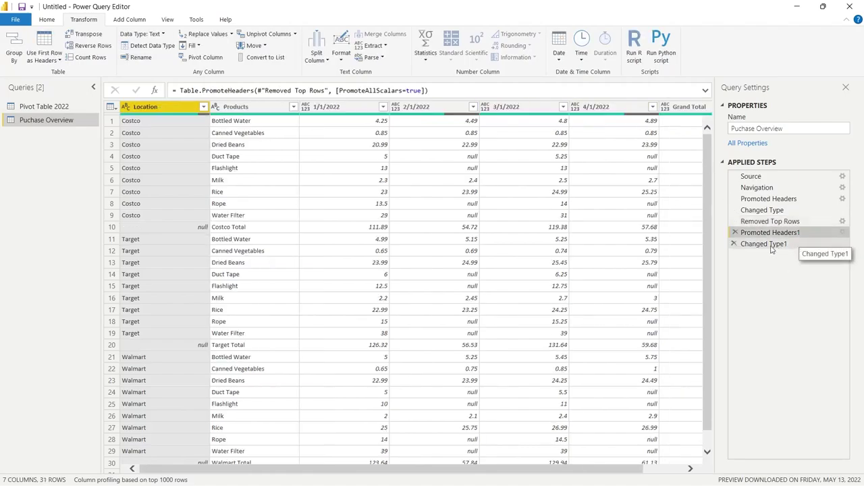
{"action": "left_click", "coordinate": [776, 249]}
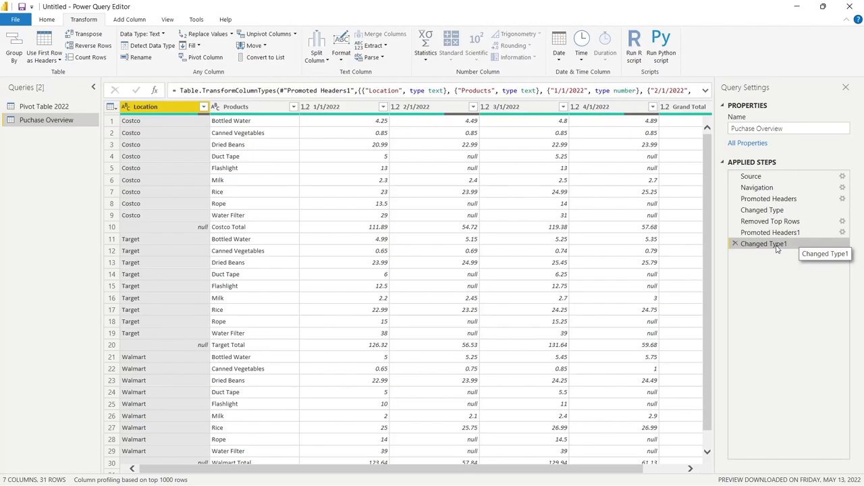
Change the 4/1/2022 column to Fixed decimal number, replacing the current conversion, and compare its Costco Milk value with the 3/1/2022 column
{"action": "left_click", "coordinate": [576, 108]}
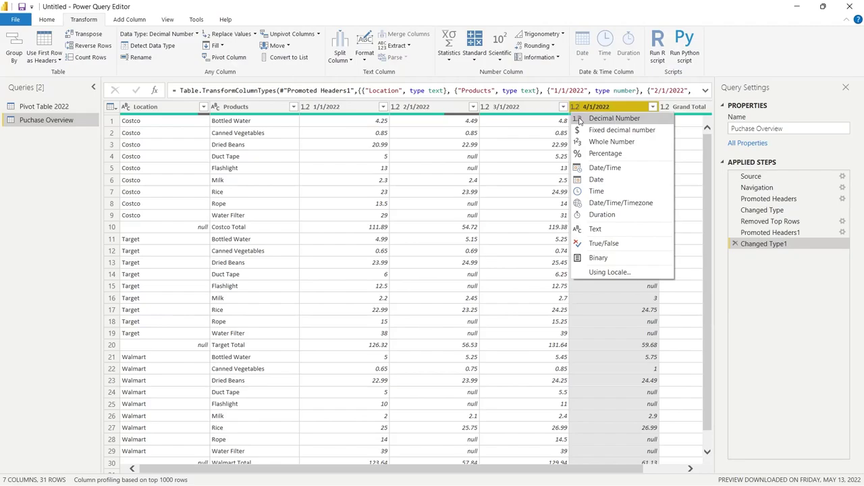
{"action": "left_click", "coordinate": [599, 130]}
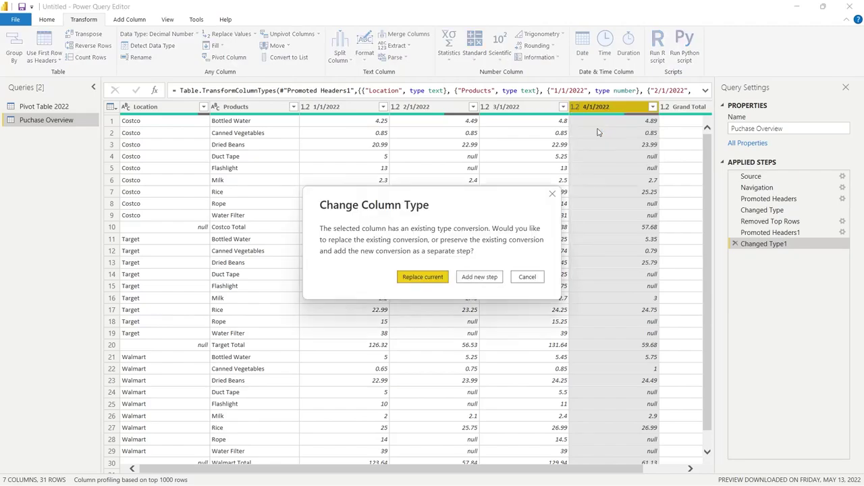
{"action": "left_click", "coordinate": [428, 277]}
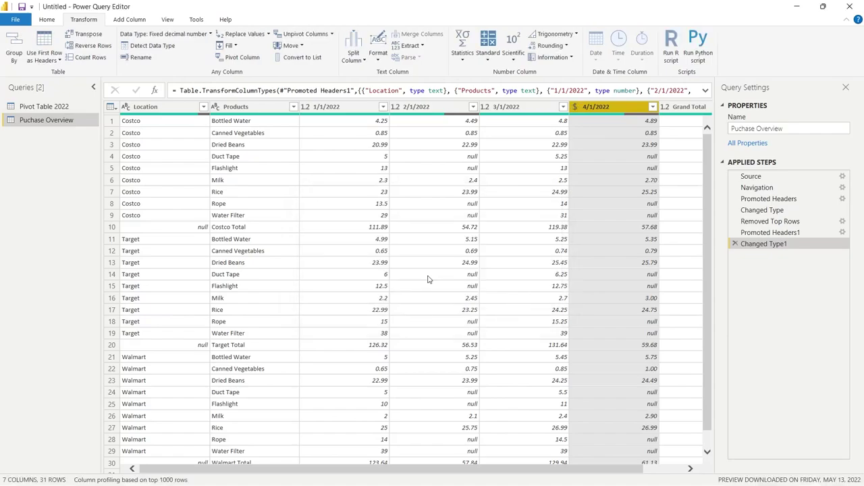
{"action": "left_click", "coordinate": [620, 183]}
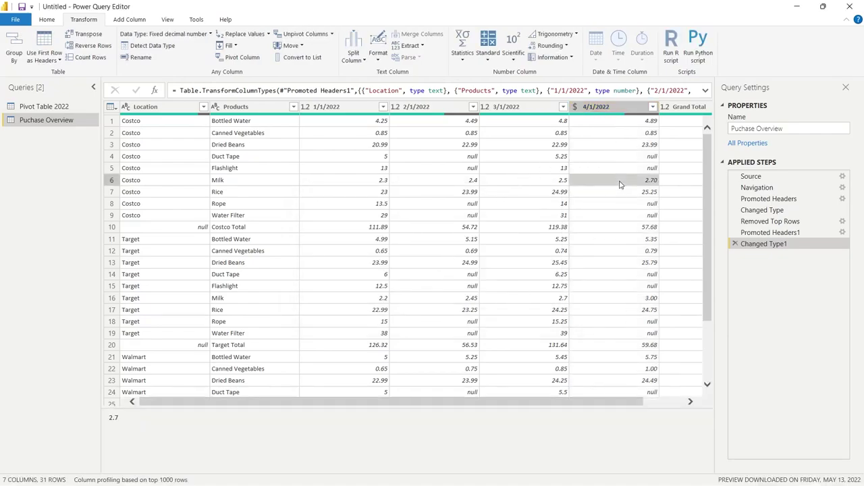
{"action": "left_click", "coordinate": [555, 181]}
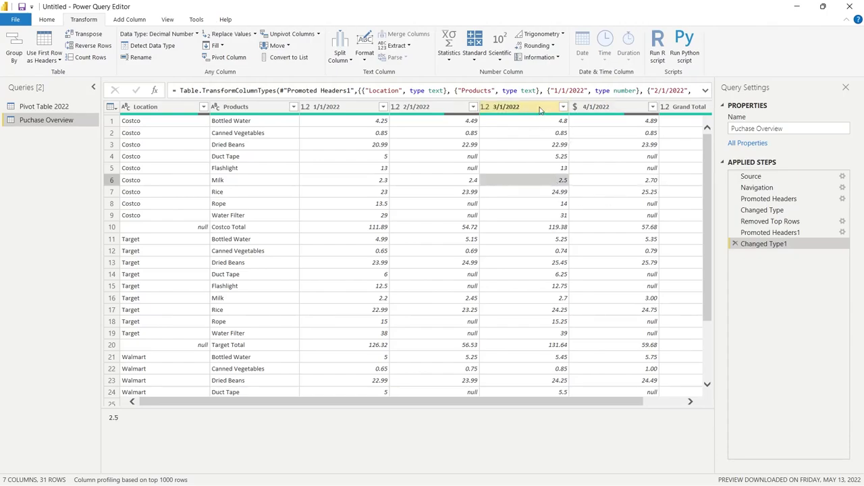
{"action": "left_click", "coordinate": [601, 111]}
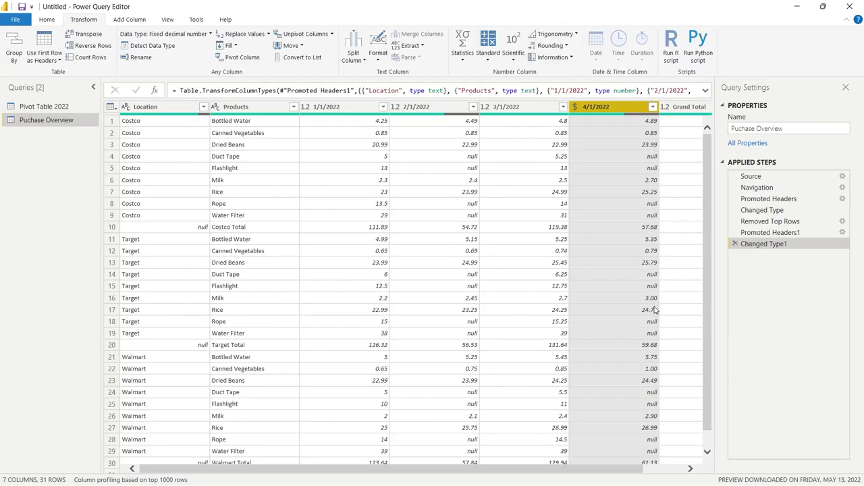
Change the 3/1/2022, 2/1/2022 and 1/1/2022 columns to Fixed decimal number, replacing the current conversion each time
{"action": "left_click", "coordinate": [511, 107]}
{"action": "left_click", "coordinate": [487, 107]}
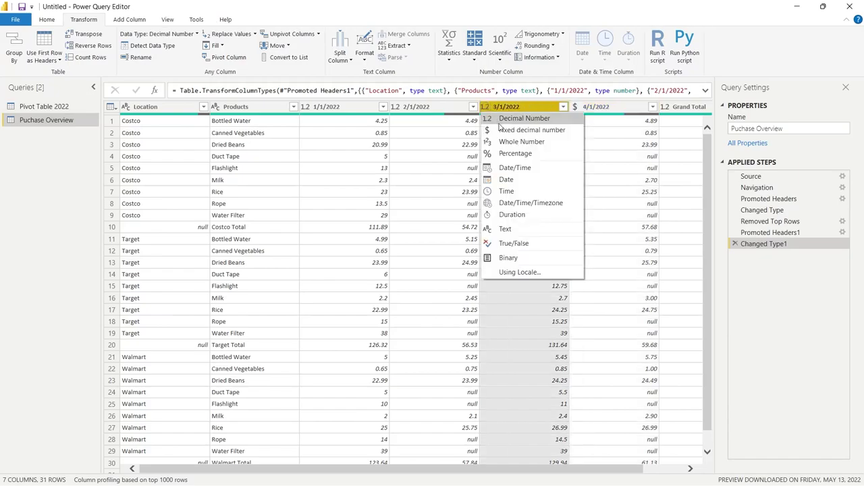
{"action": "left_click", "coordinate": [500, 122]}
{"action": "left_click", "coordinate": [422, 275]}
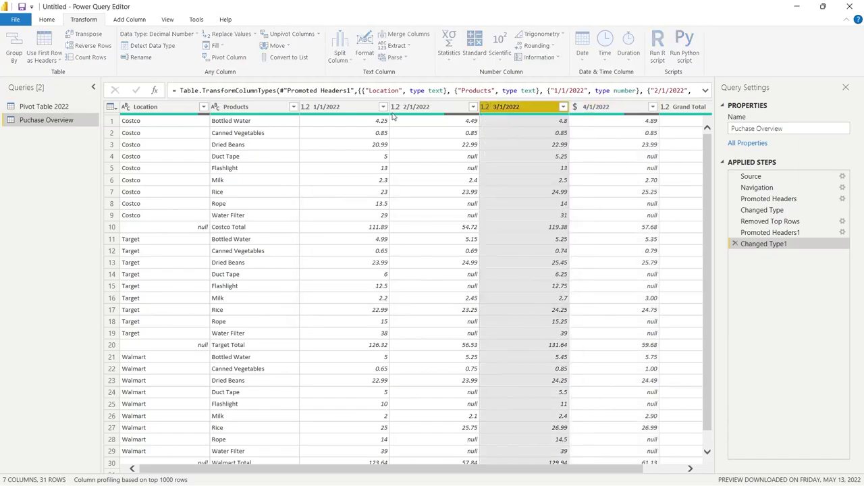
{"action": "left_click", "coordinate": [395, 107]}
{"action": "left_click", "coordinate": [413, 132]}
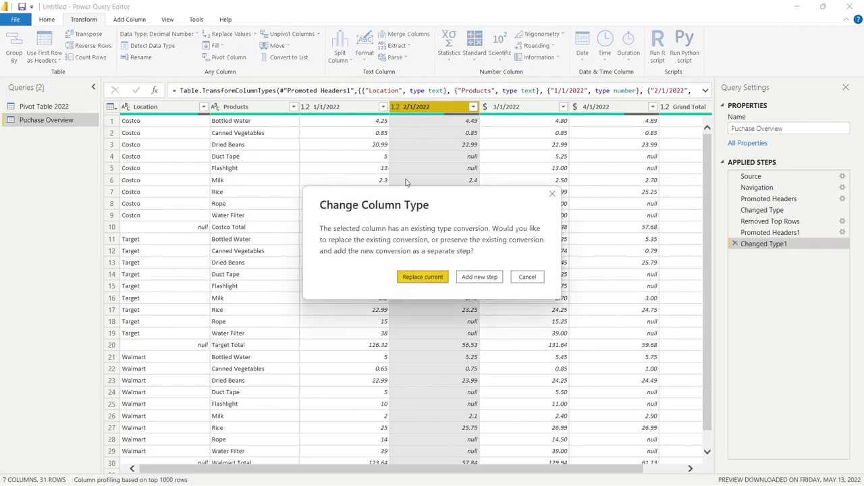
{"action": "left_click", "coordinate": [415, 276]}
{"action": "left_click", "coordinate": [305, 107]}
{"action": "left_click", "coordinate": [330, 133]}
{"action": "left_click", "coordinate": [414, 276]}
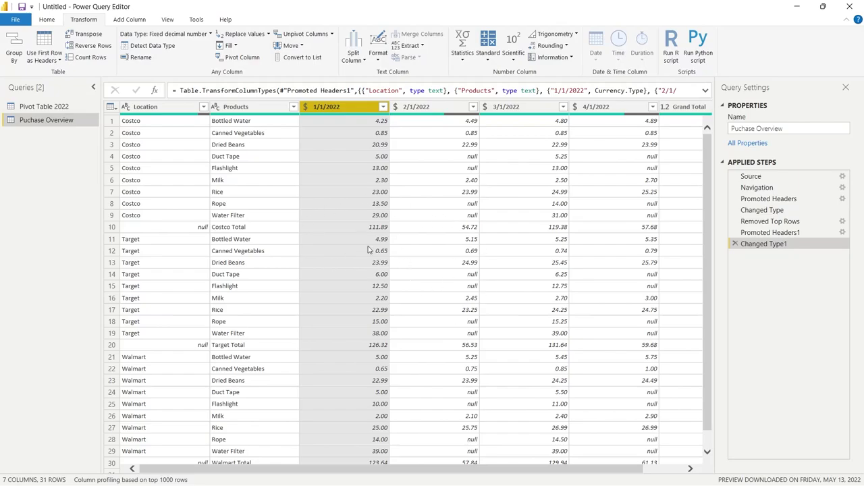
Check the total rows and filter out every row whose Location is empty
{"action": "left_click", "coordinate": [113, 228]}
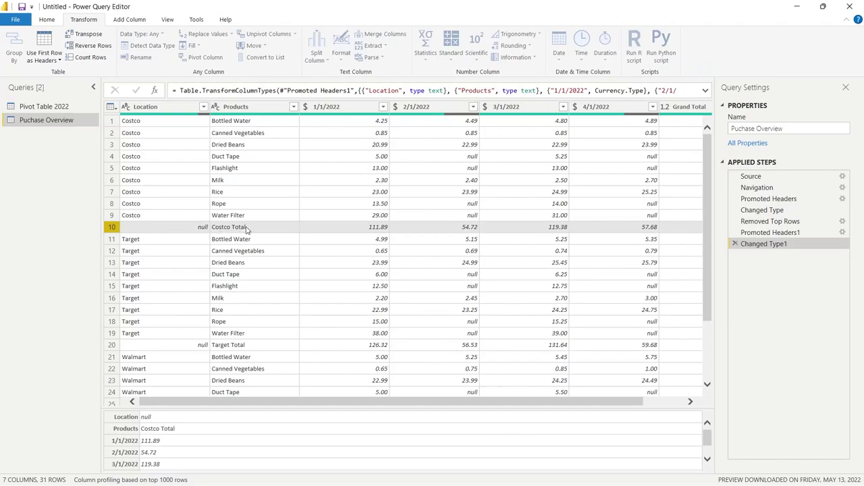
{"action": "scroll", "coordinate": [246, 230], "scroll_direction": "down", "scroll_amount": 3}
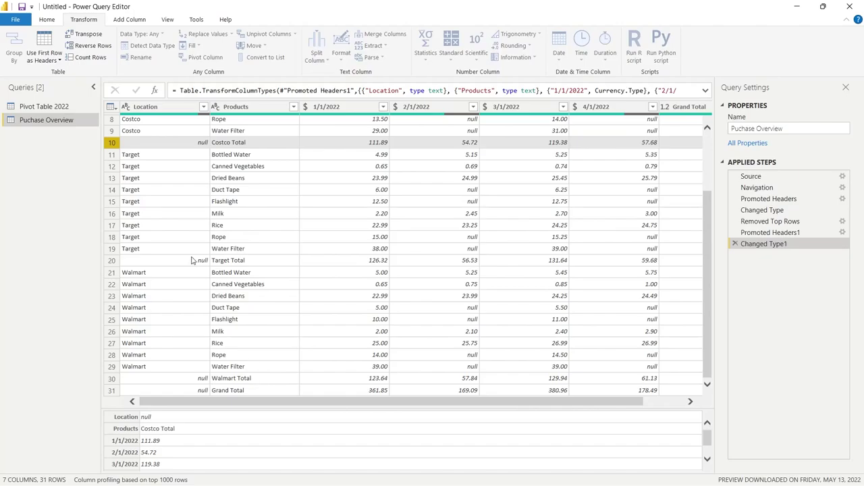
{"action": "scroll", "coordinate": [191, 260], "scroll_direction": "up", "scroll_amount": 3}
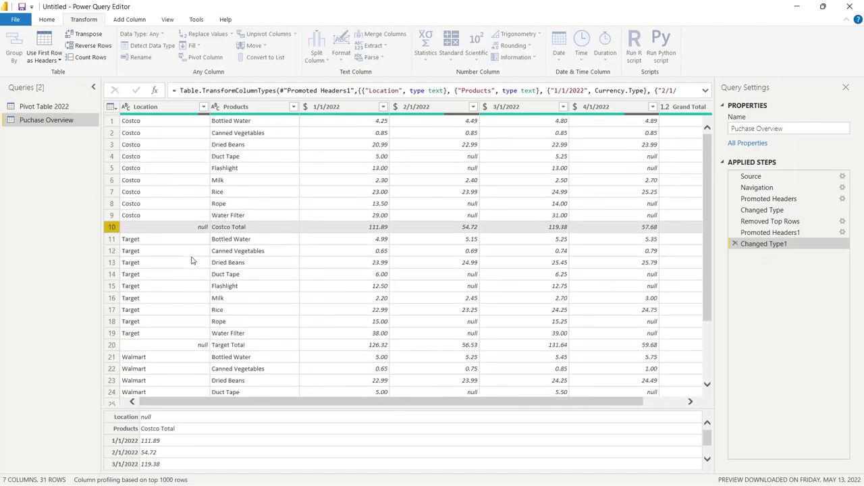
{"action": "left_click", "coordinate": [203, 107]}
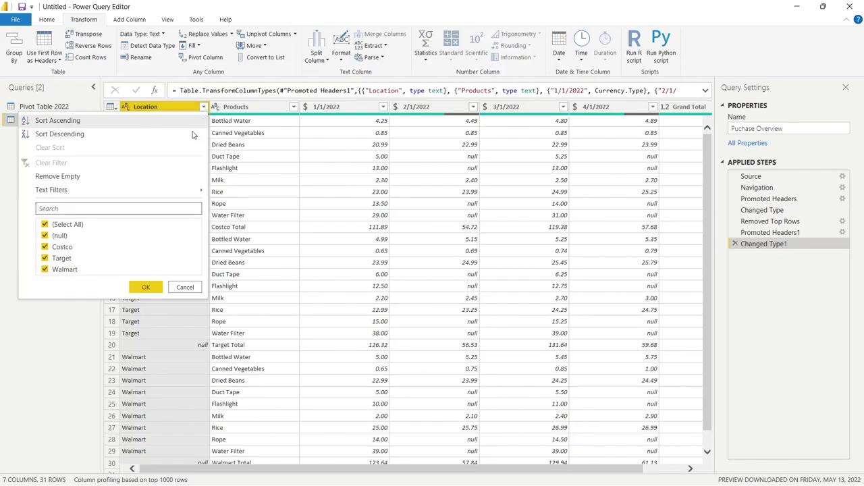
{"action": "left_click", "coordinate": [152, 180]}
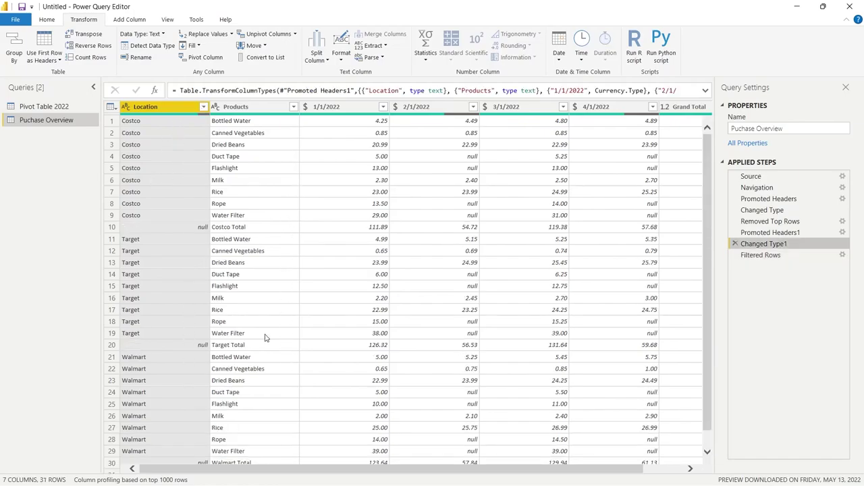
Insert a filter after Changed Type1 that keeps only rows whose Products value does not contain "Total"
{"action": "left_click", "coordinate": [293, 107]}
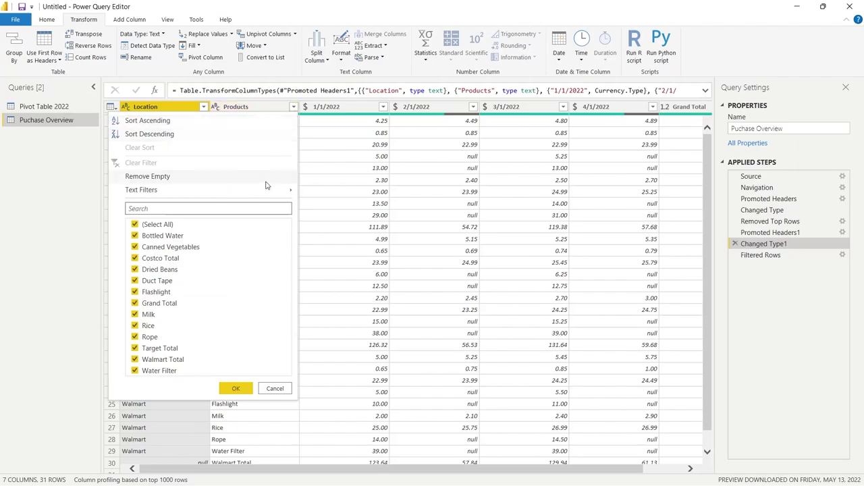
{"action": "mouse_move", "coordinate": [267, 191]}
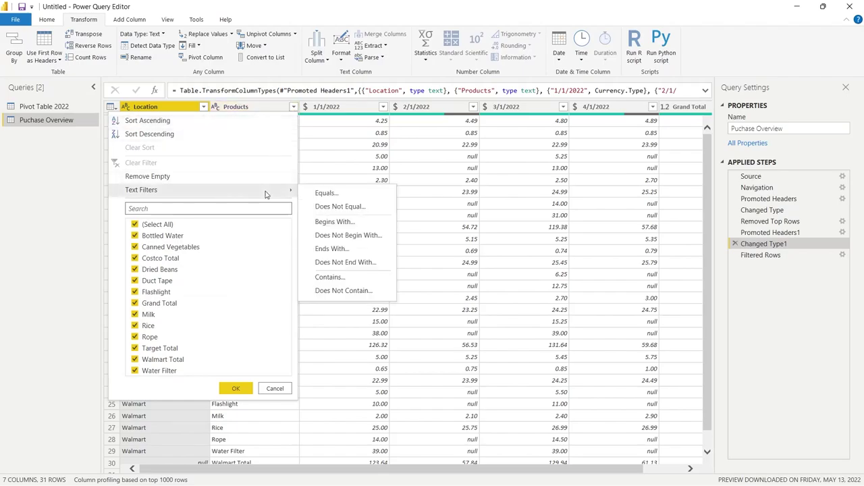
{"action": "left_click", "coordinate": [346, 290]}
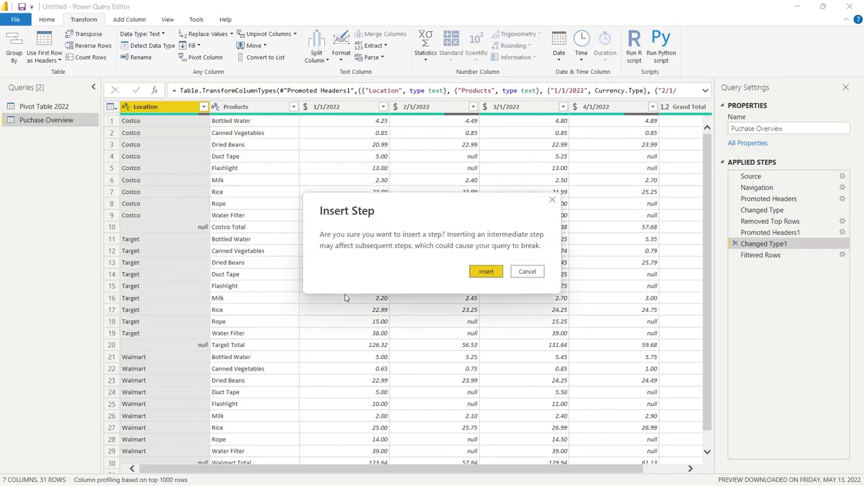
{"action": "left_click", "coordinate": [481, 271]}
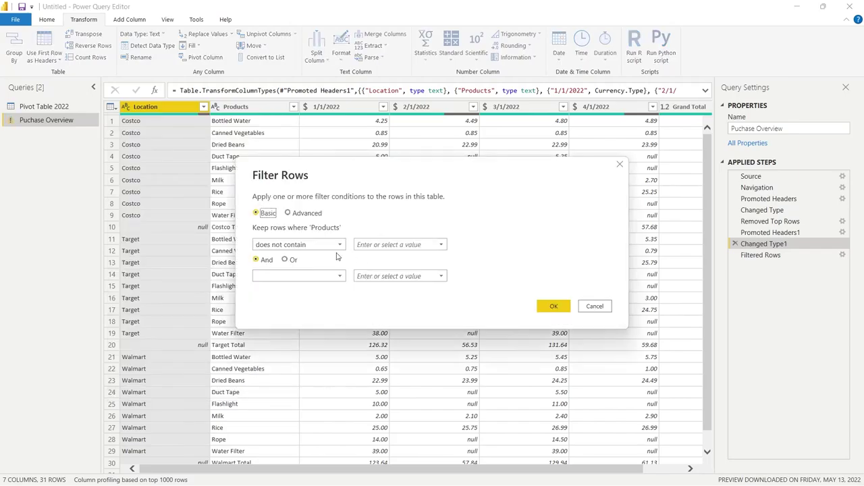
{"action": "left_click", "coordinate": [381, 247]}
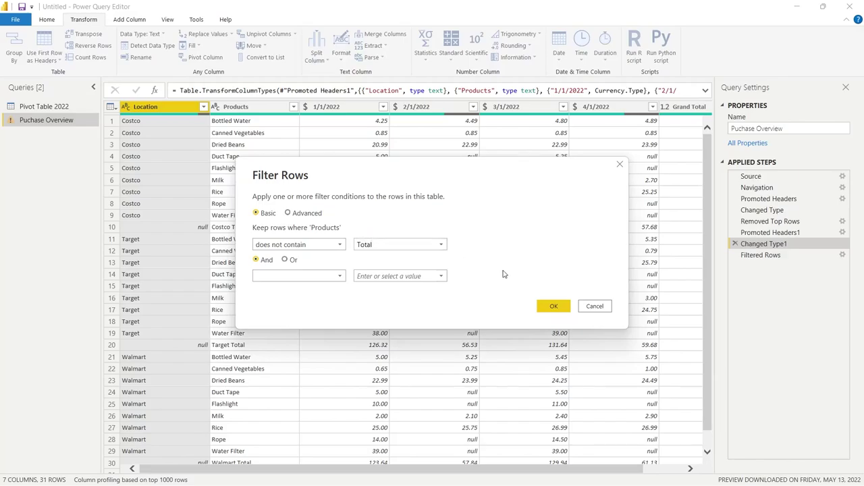
{"action": "left_click", "coordinate": [552, 306]}
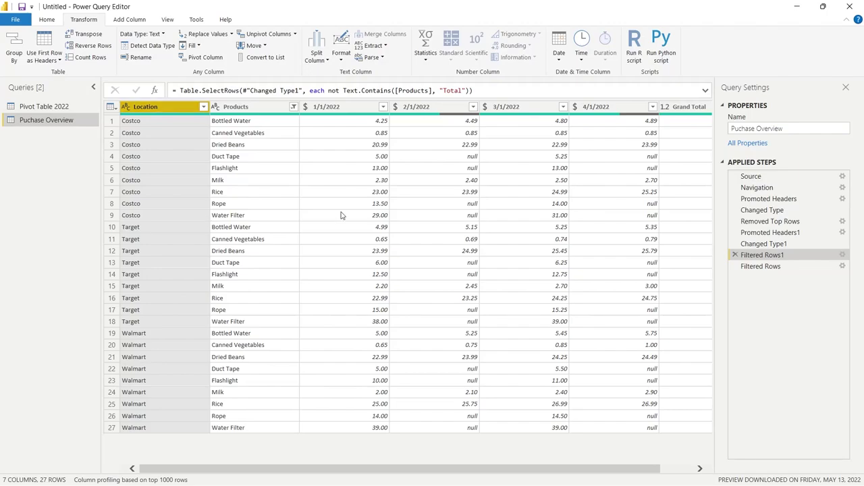
Remove the Grand Total column from the Puchase Overview query, placing the removal after the Filtered Rows step
{"action": "key", "text": "Delete"}
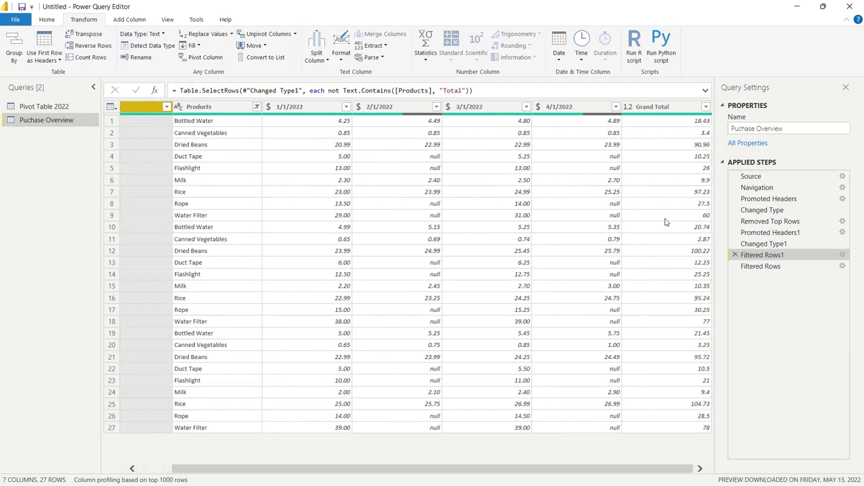
{"action": "left_click", "coordinate": [677, 108]}
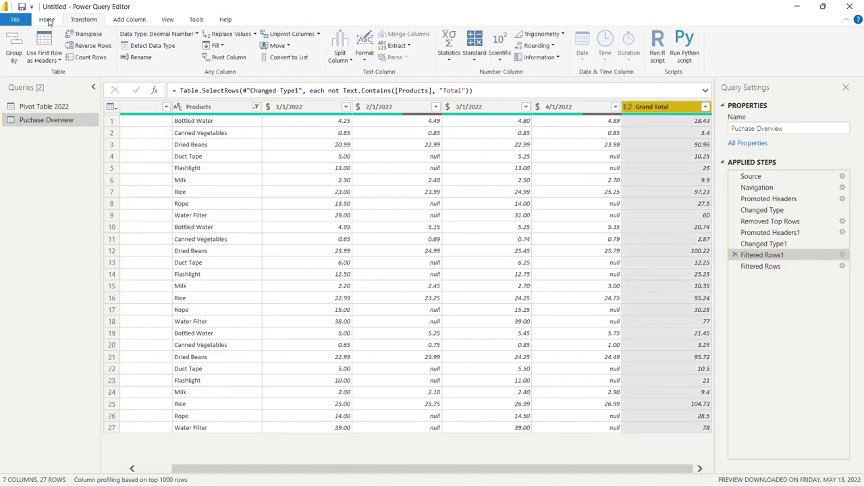
{"action": "left_click", "coordinate": [48, 20]}
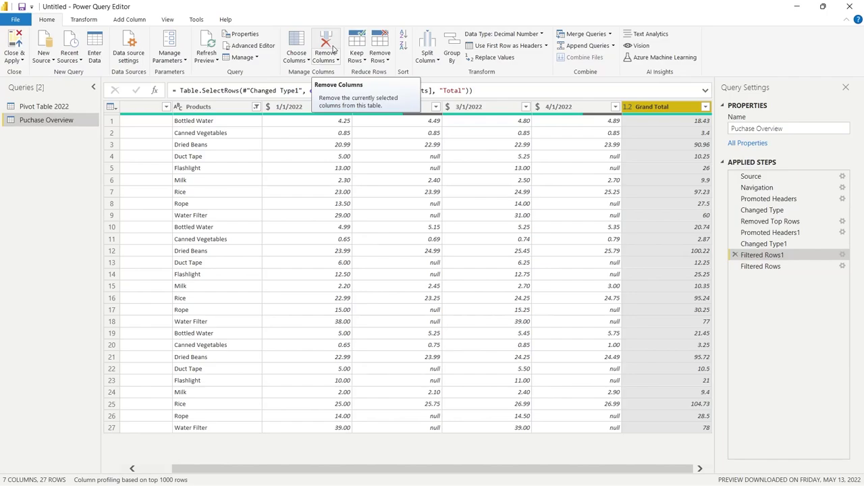
{"action": "left_click", "coordinate": [330, 48]}
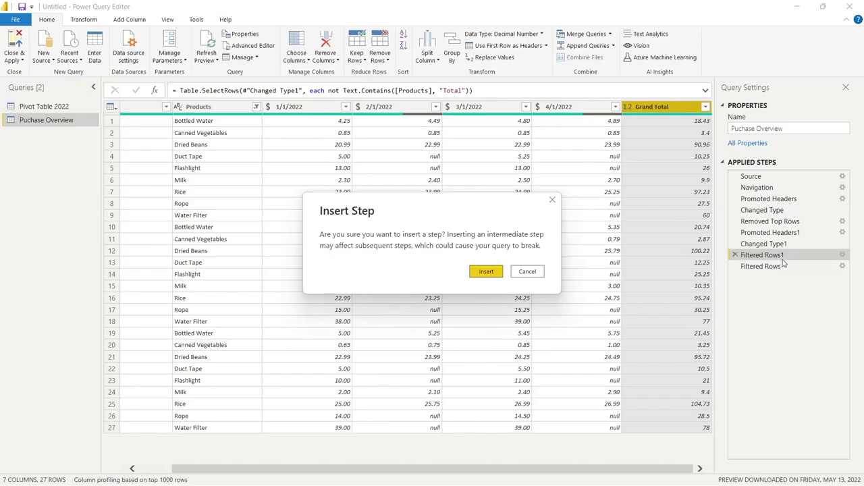
{"action": "left_click", "coordinate": [485, 274]}
{"action": "left_click_drag", "start_coordinate": [737, 267], "coordinate": [757, 286]}
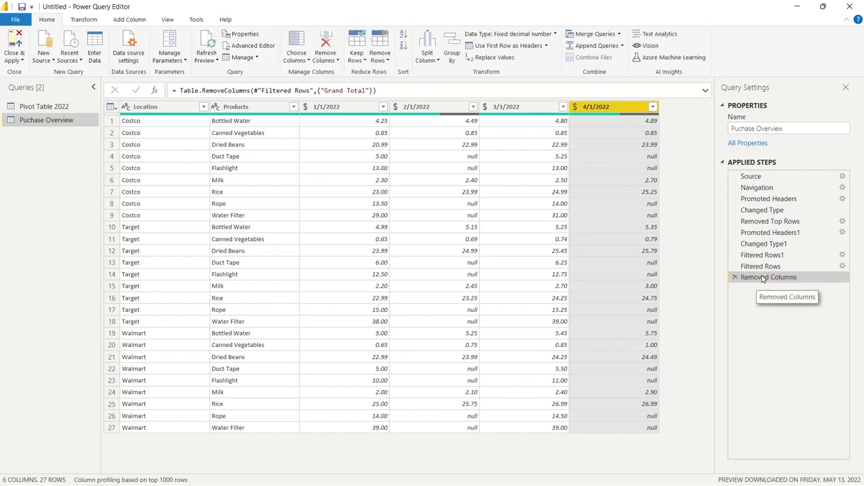
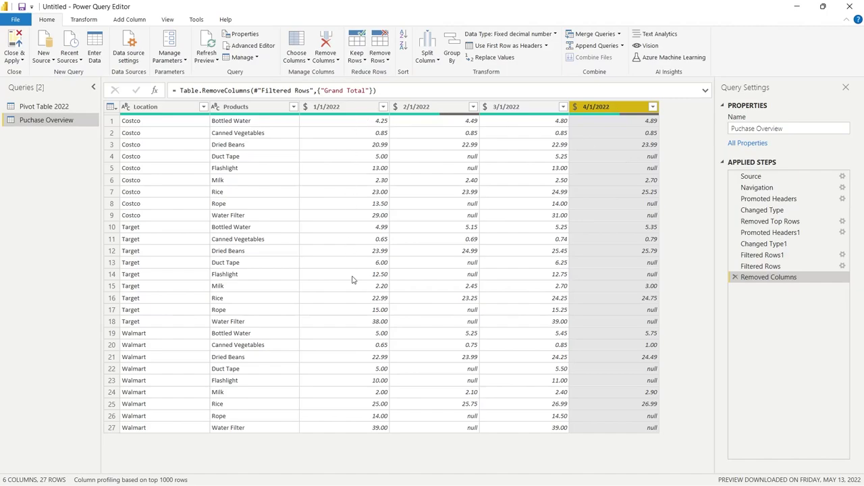
Unpivot the 1/1/2022 through 4/1/2022 columns and compare the layouts of the Puchase Overview and Purchase Tracker sheets in Excel
{"action": "left_click", "coordinate": [356, 110]}
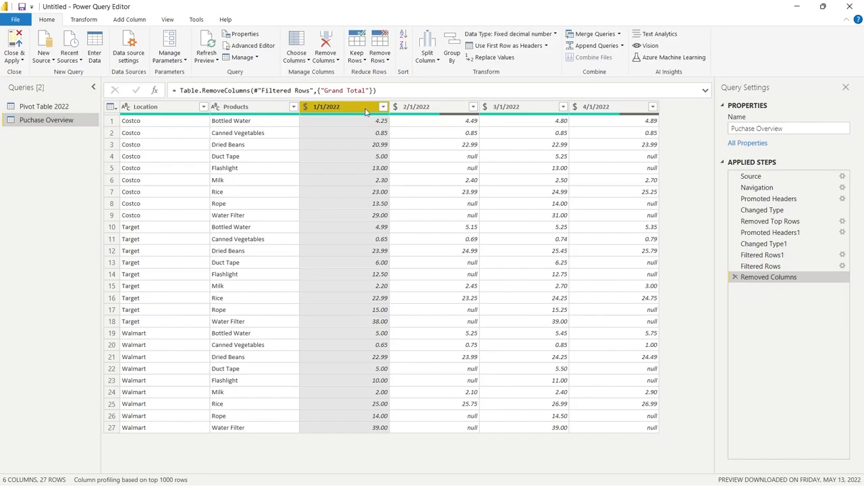
{"action": "left_click", "coordinate": [626, 110], "text": "shift"}
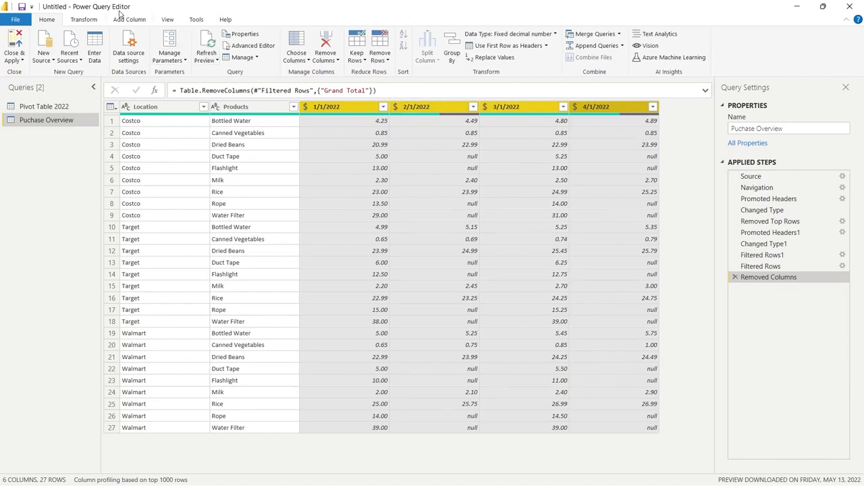
{"action": "left_click", "coordinate": [86, 21]}
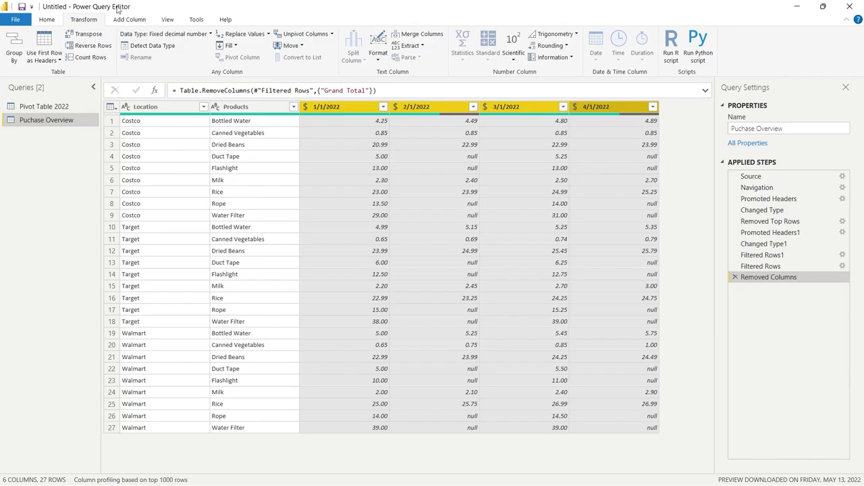
{"action": "left_click", "coordinate": [316, 38]}
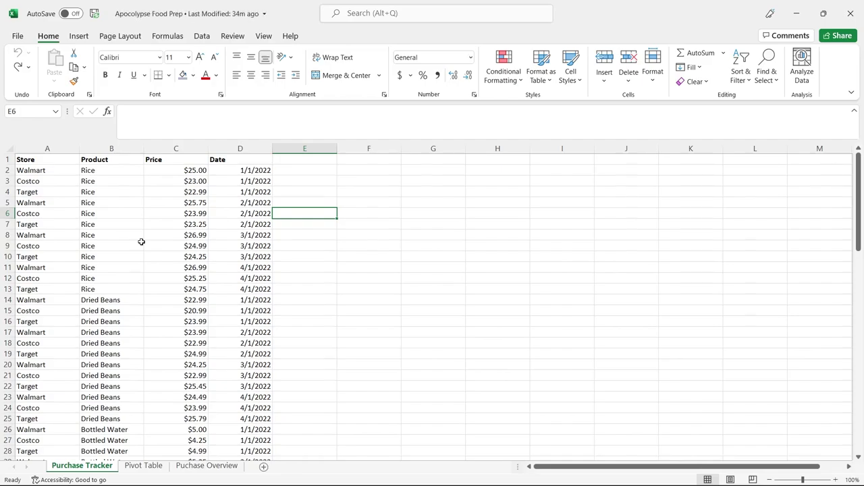
{"action": "left_click", "coordinate": [207, 465]}
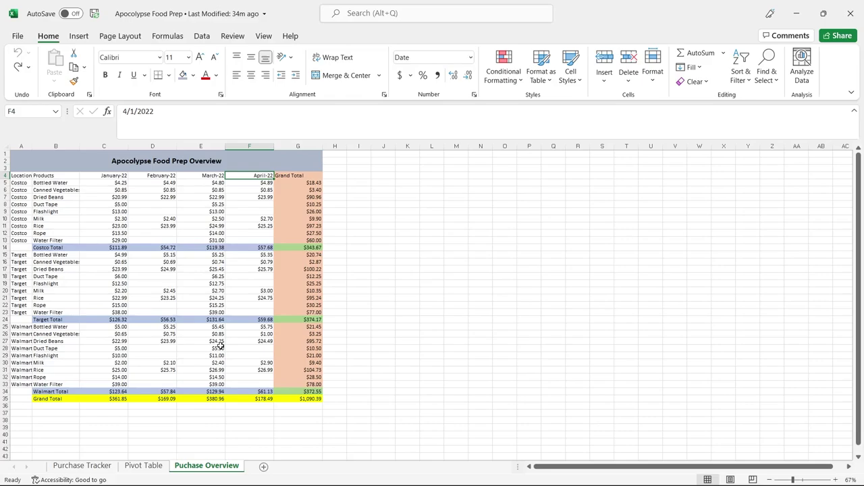
{"action": "left_click", "coordinate": [91, 469]}
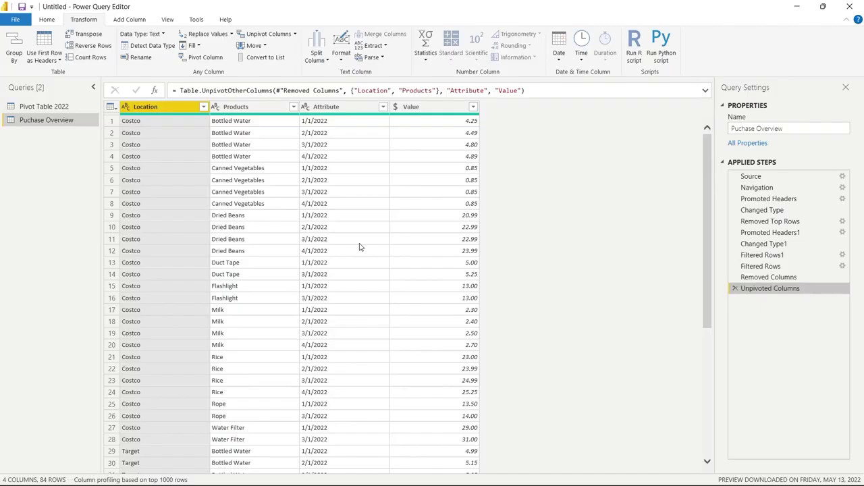
Change the Attribute column's data type to Date and rename the Value column to Product_Cost
{"action": "left_click", "coordinate": [306, 108]}
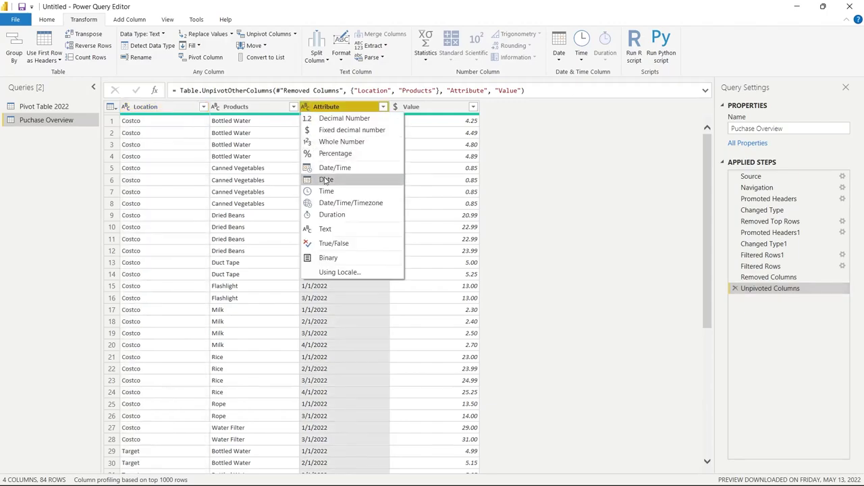
{"action": "left_click", "coordinate": [326, 180]}
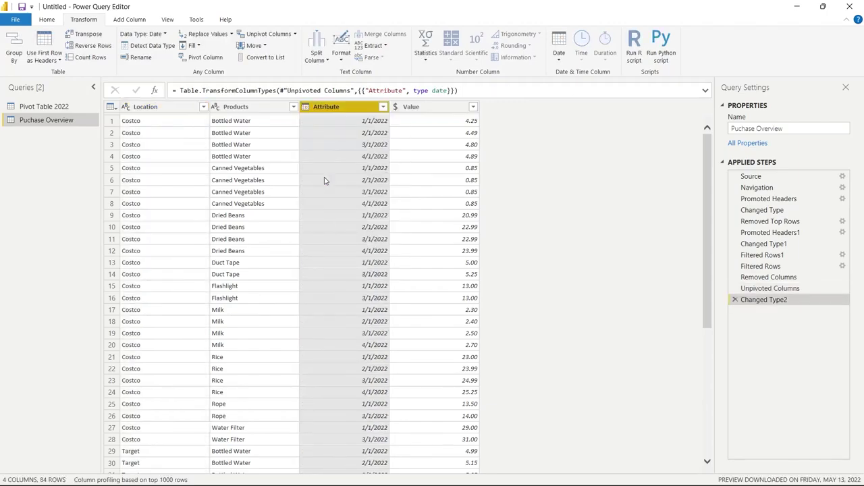
{"action": "double_click", "coordinate": [417, 108]}
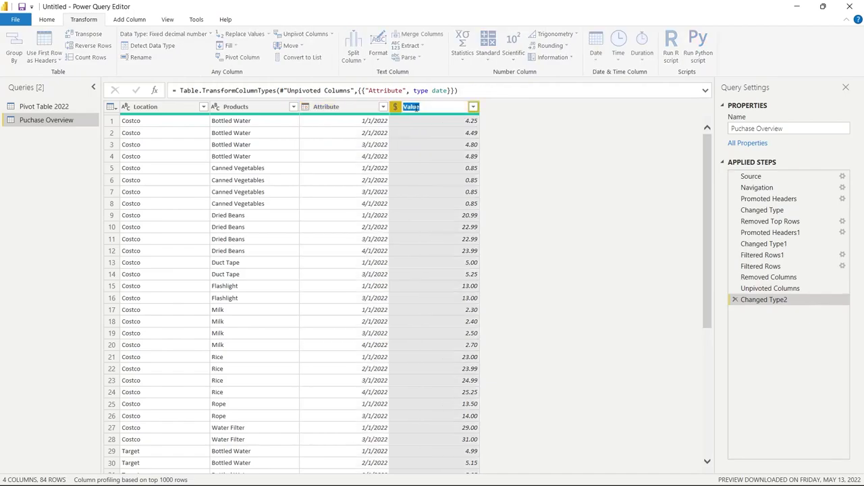
{"action": "left_click", "coordinate": [425, 107]}
{"action": "key", "text": "BackSpace"}
{"action": "key", "text": "BackSpace"}
{"action": "key", "text": "BackSpace"}
{"action": "key", "text": "BackSpace"}
{"action": "key", "text": "BackSpace"}
{"action": "key", "text": "BackSpace"}
{"action": "key", "text": "BackSpace"}
{"action": "key", "text": "BackSpace"}
{"action": "key", "text": "BackSpace"}
{"action": "type", "text": "Pri"}
{"action": "key", "text": "BackSpace"}
{"action": "type", "text": "oduct Cost"}
{"action": "key", "text": "Return"}
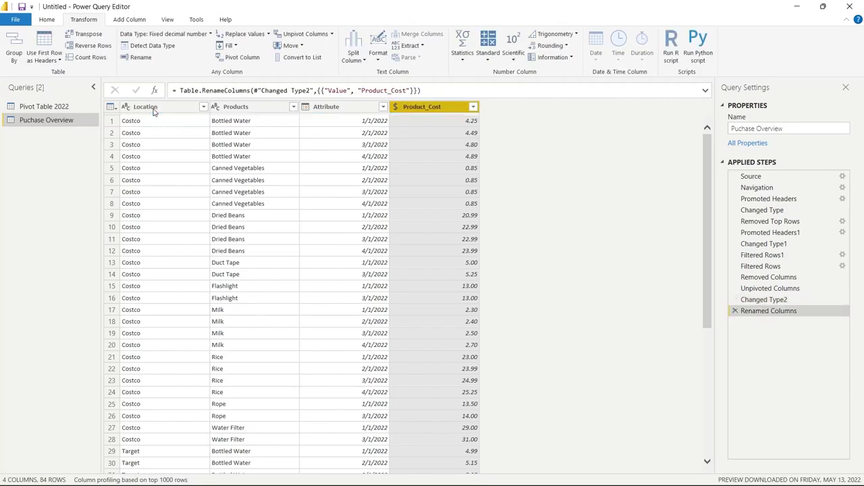
Rename the Location column to Store
{"action": "double_click", "coordinate": [154, 108]}
{"action": "type", "text": "Store"}
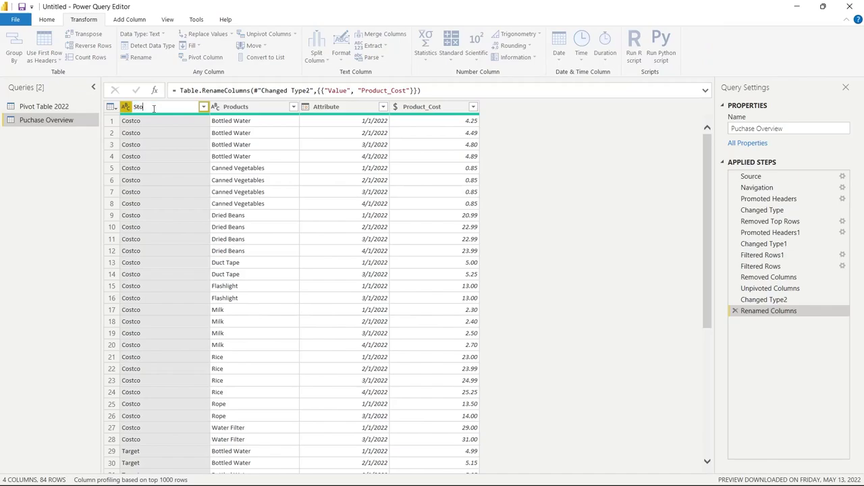
{"action": "left_click", "coordinate": [341, 235]}
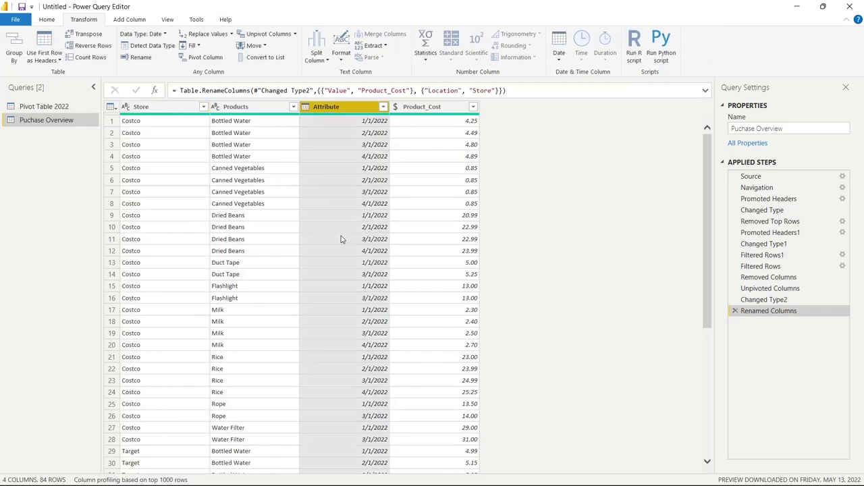
Promote the first row of the Pivot Table 2022 query to column headers
{"action": "left_click", "coordinate": [63, 111]}
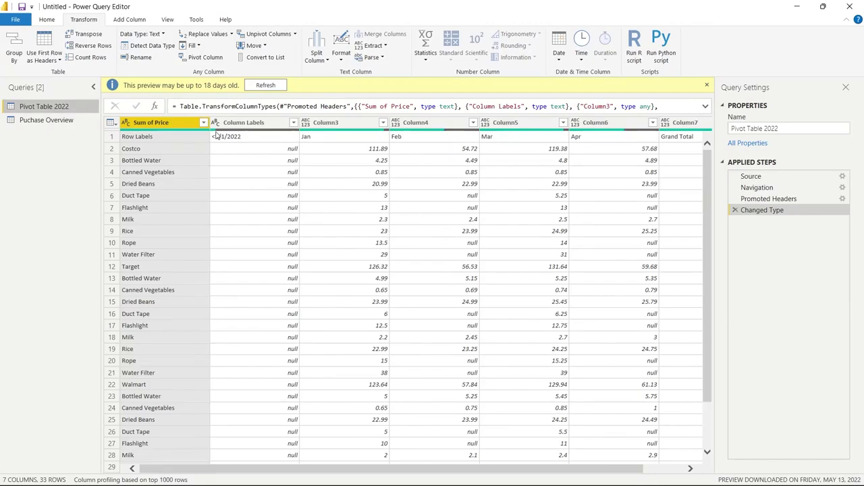
{"action": "left_click", "coordinate": [112, 140]}
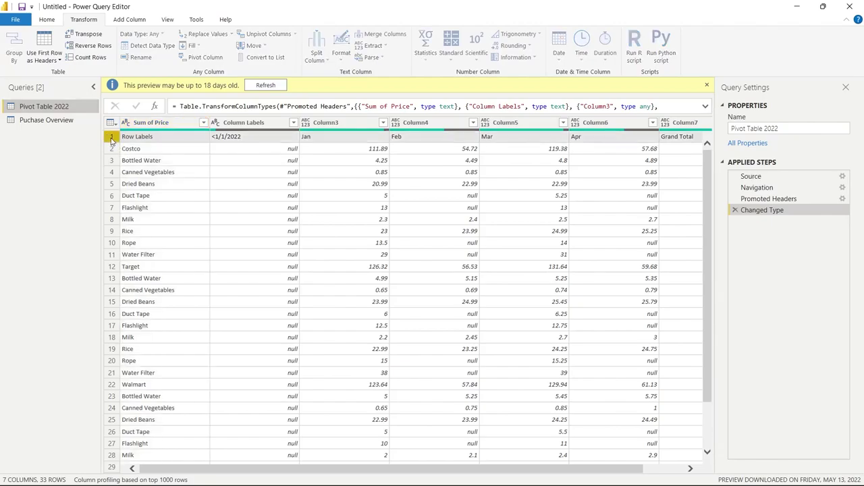
{"action": "left_click", "coordinate": [46, 19]}
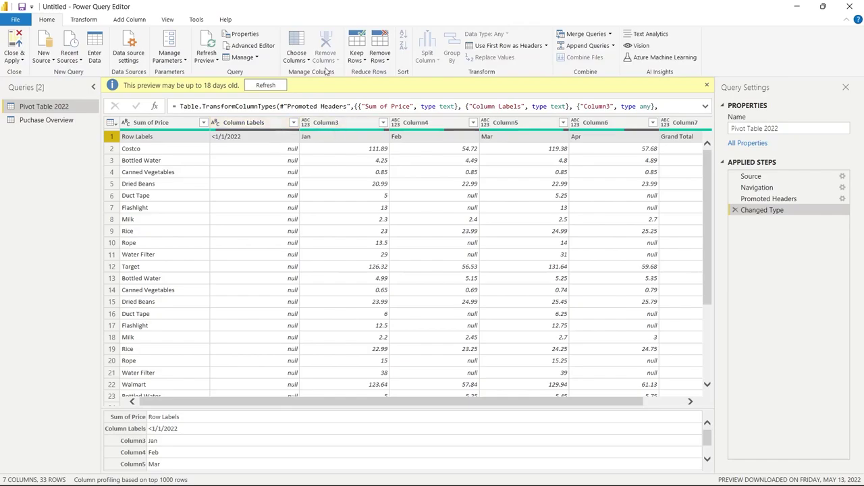
{"action": "left_click", "coordinate": [84, 22]}
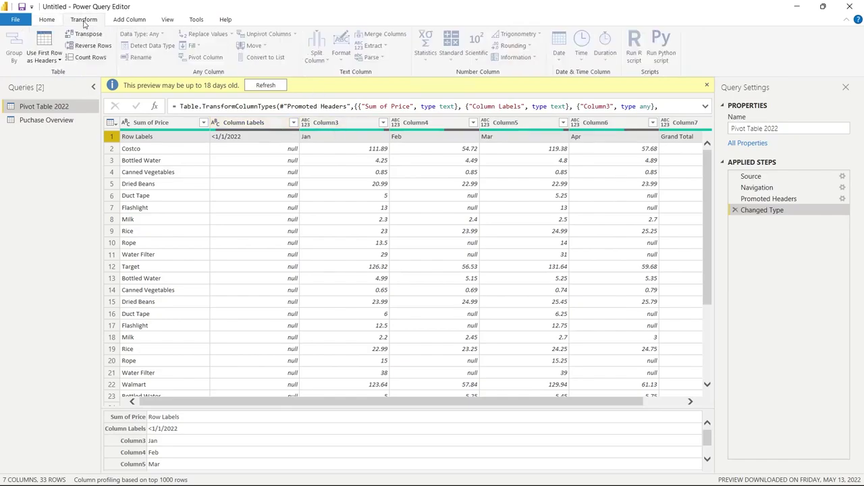
{"action": "left_click", "coordinate": [50, 41]}
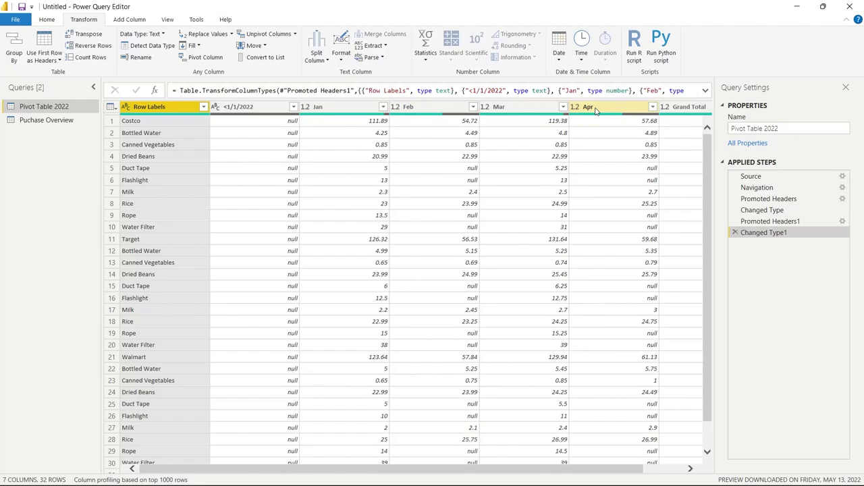
Unpivot the Jan, Feb, Mar and Apr columns of the Pivot Table 2022 query
{"action": "left_click", "coordinate": [360, 112]}
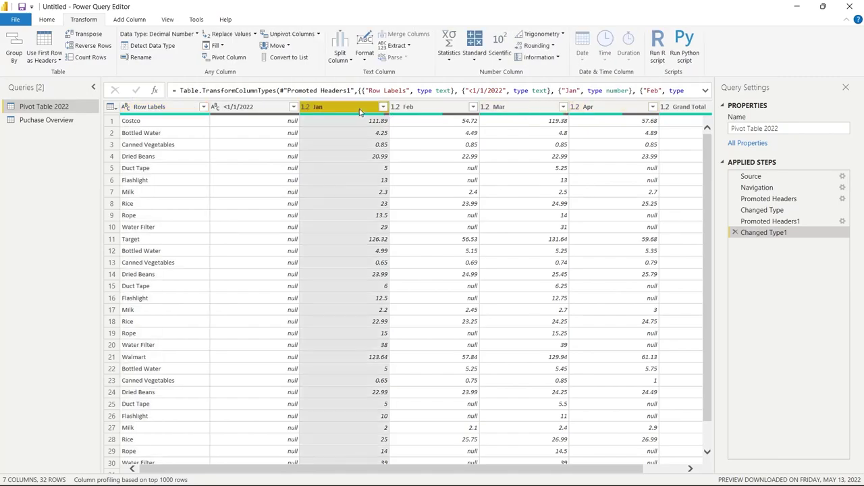
{"action": "left_click", "coordinate": [621, 110], "text": "shift"}
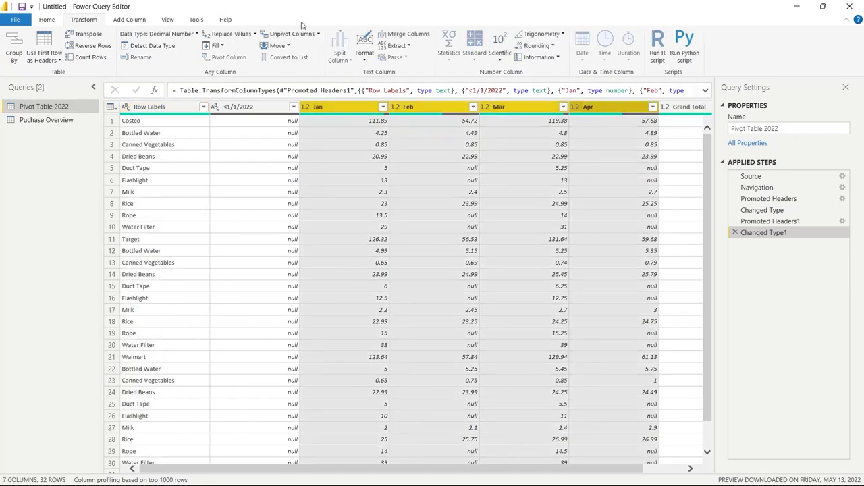
{"action": "left_click", "coordinate": [293, 34]}
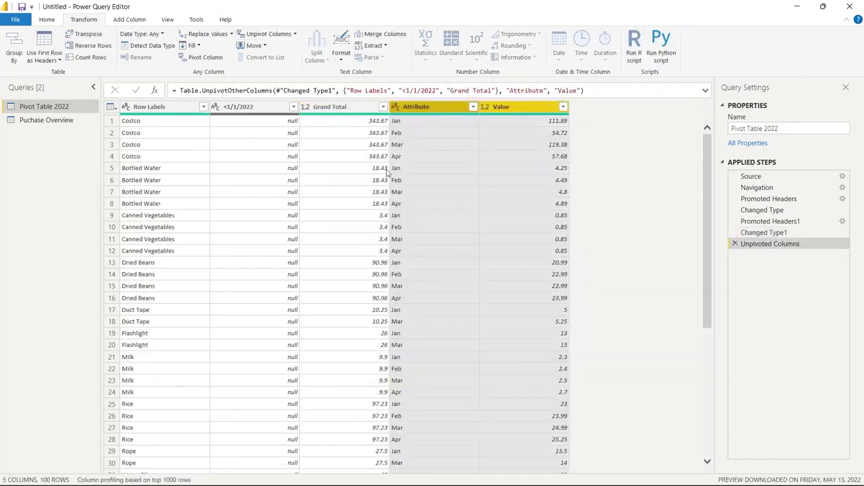
Check the unpivoted Attribute and Value columns and change the Attribute column's data type to Date
{"action": "left_click", "coordinate": [424, 126]}
{"action": "left_click", "coordinate": [432, 108]}
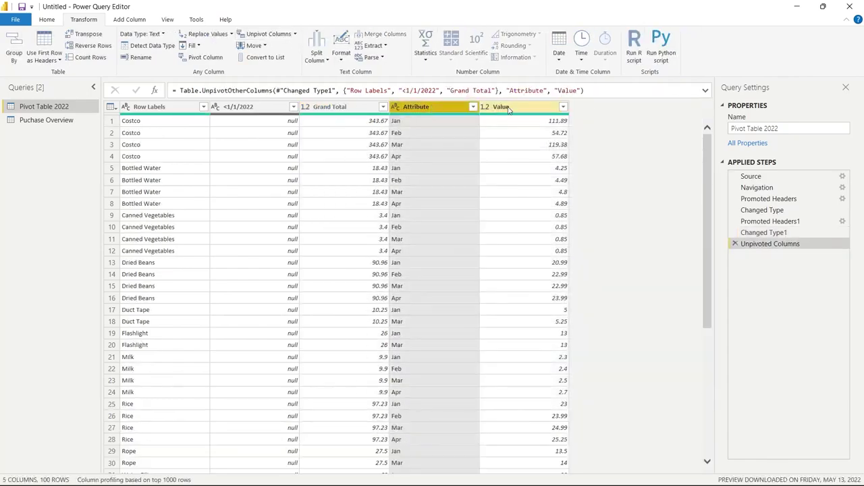
{"action": "left_click", "coordinate": [512, 109]}
{"action": "left_click", "coordinate": [452, 112]}
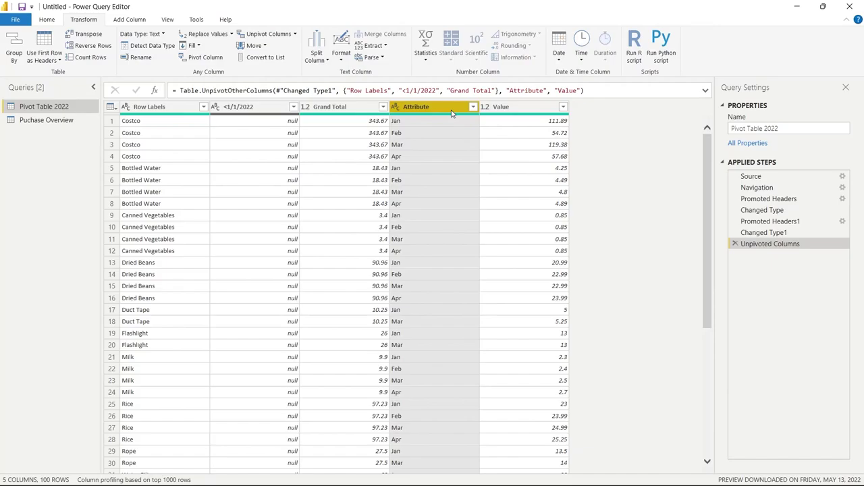
{"action": "left_click", "coordinate": [425, 127]}
{"action": "left_click", "coordinate": [426, 134]}
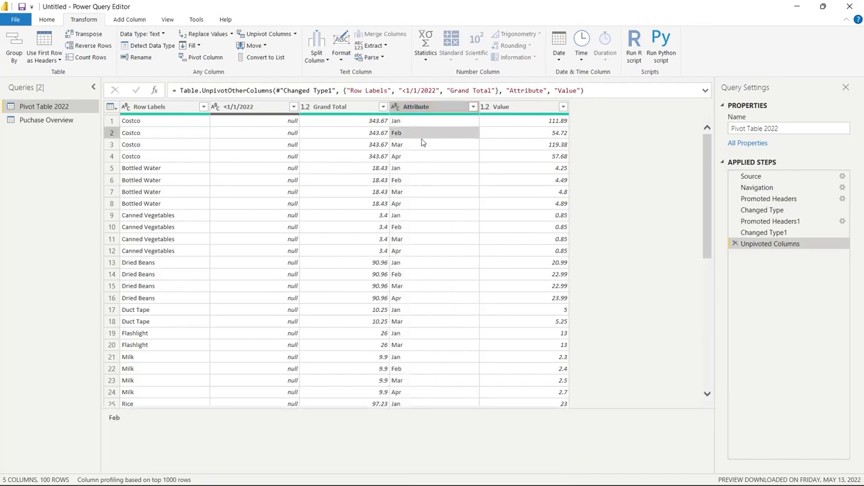
{"action": "left_click", "coordinate": [395, 108]}
{"action": "left_click", "coordinate": [435, 179]}
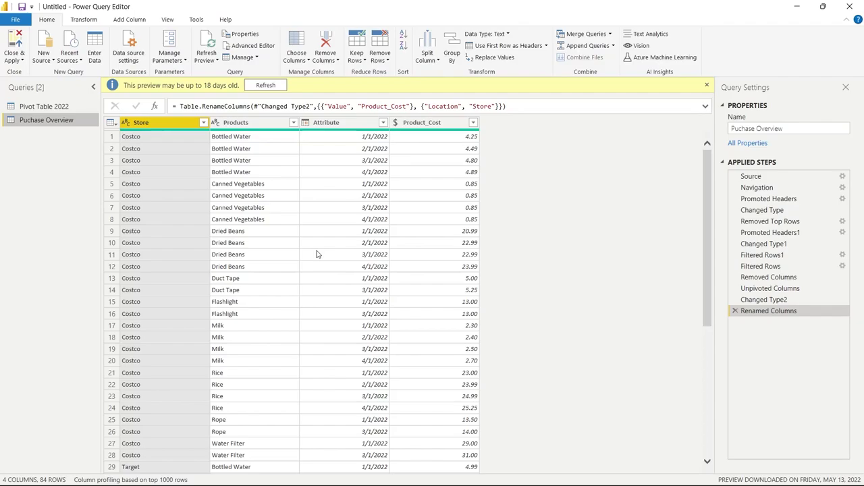
Close and apply the query changes, and view the loaded Puchase Overview table in Power BI Desktop's data view
{"action": "left_click", "coordinate": [15, 43]}
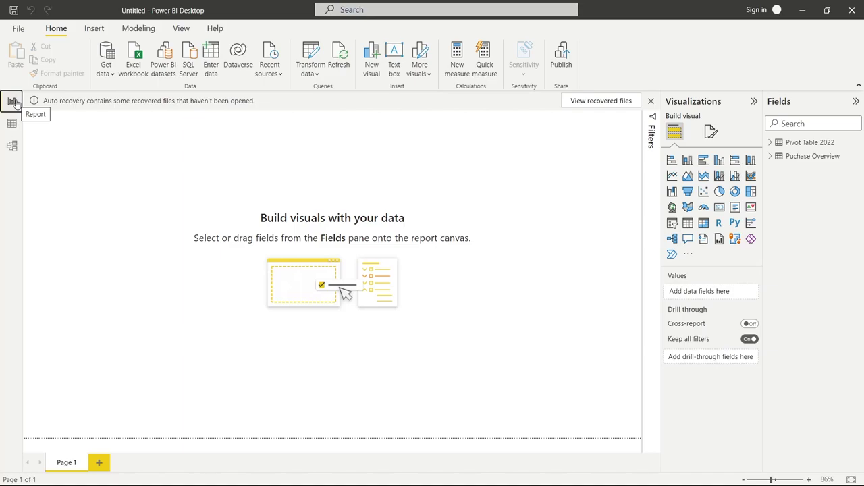
{"action": "left_click", "coordinate": [13, 123]}
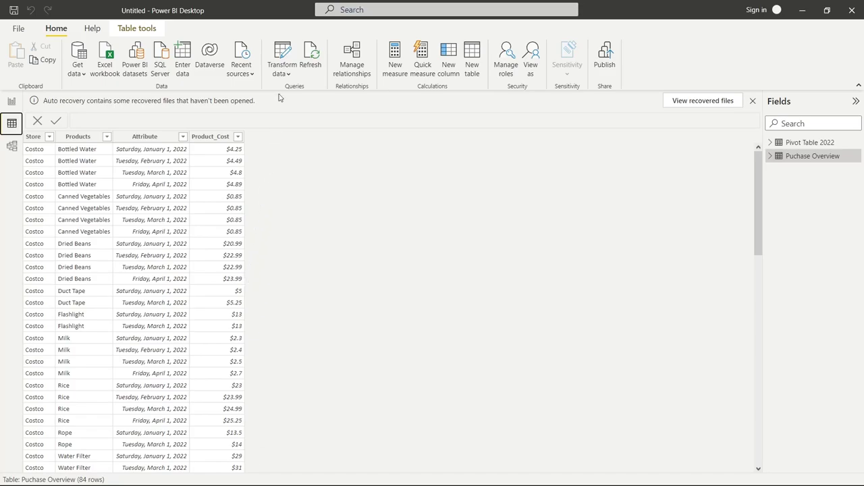
Reopen the queries for editing in Power Query Editor
{"action": "left_click", "coordinate": [283, 56]}
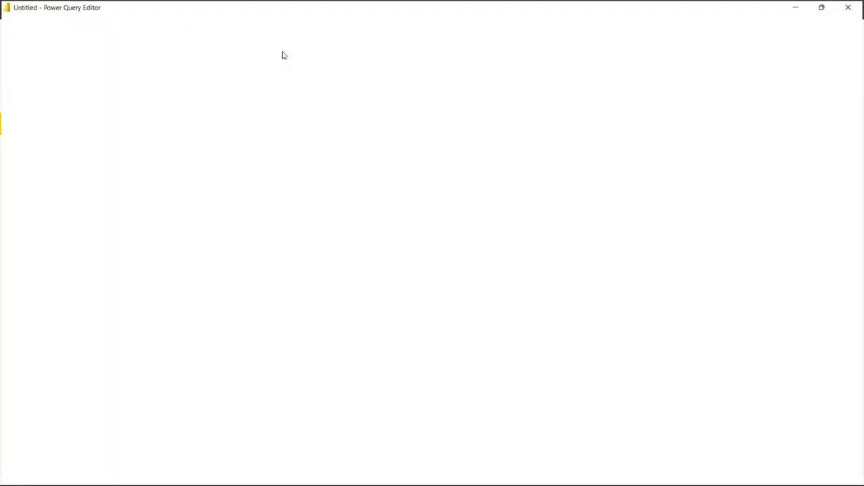